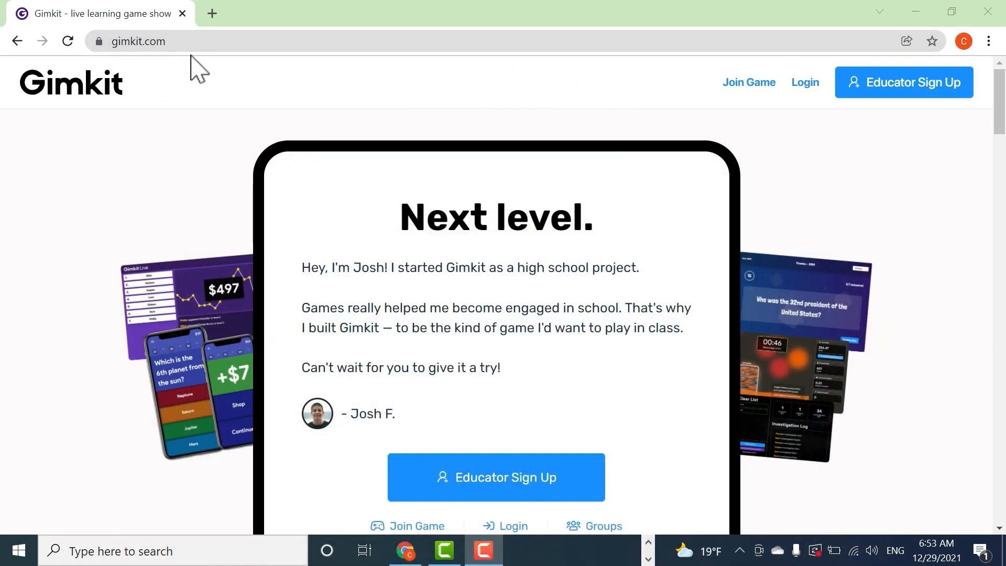
# - Start the educator sign-up and continue with the listed Google account
pyautogui.click(910, 94)
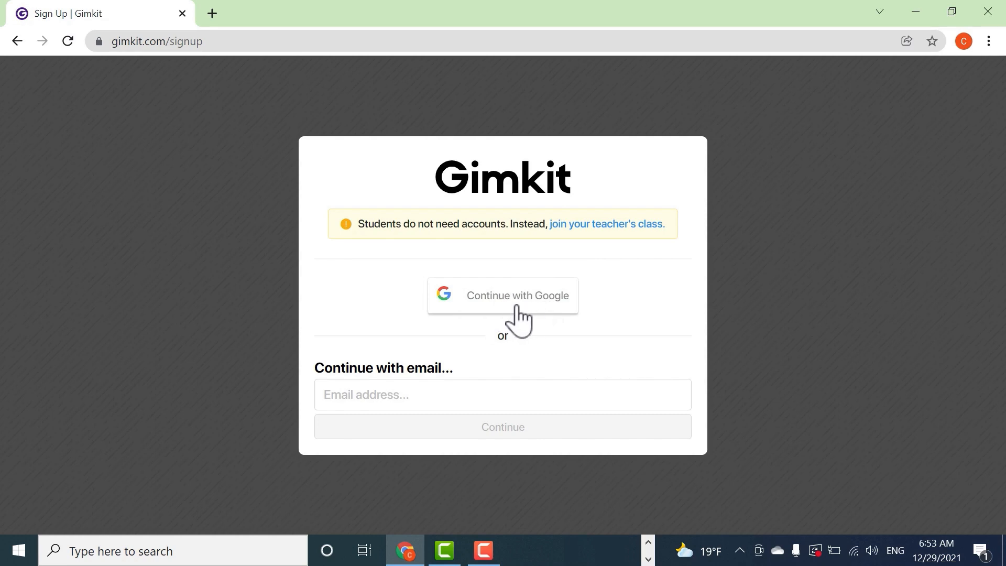
pyautogui.click(408, 407)
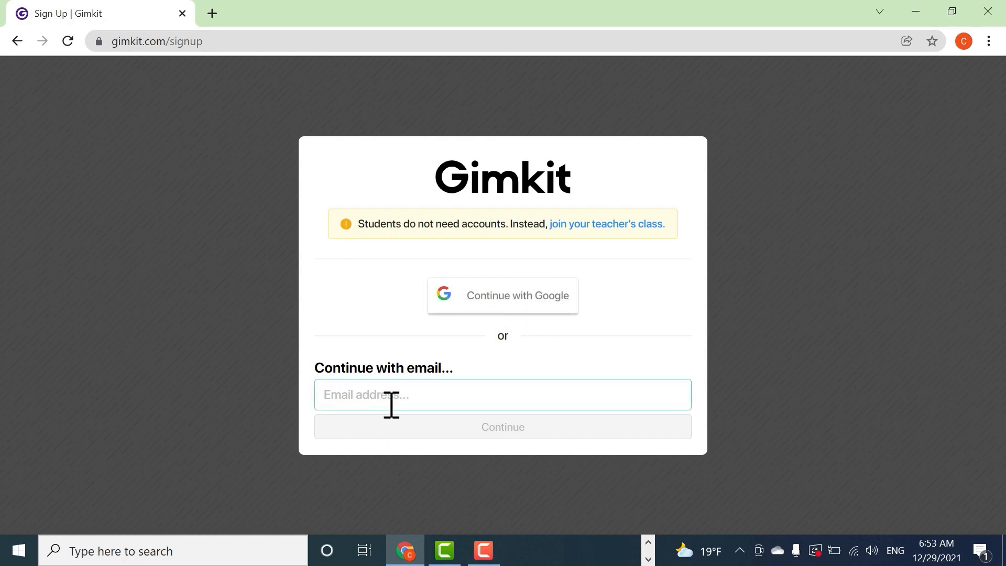
pyautogui.click(522, 308)
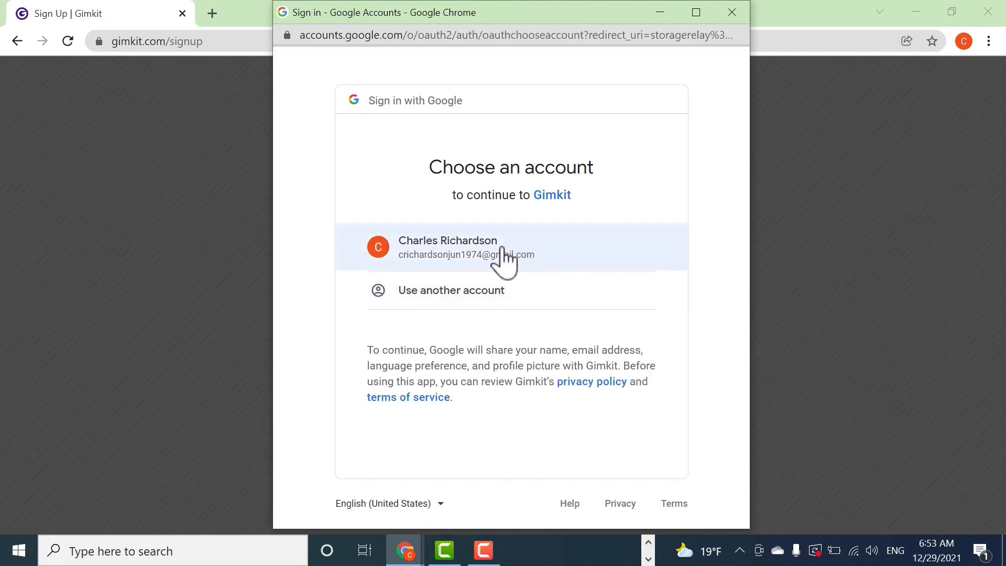
pyautogui.click(517, 260)
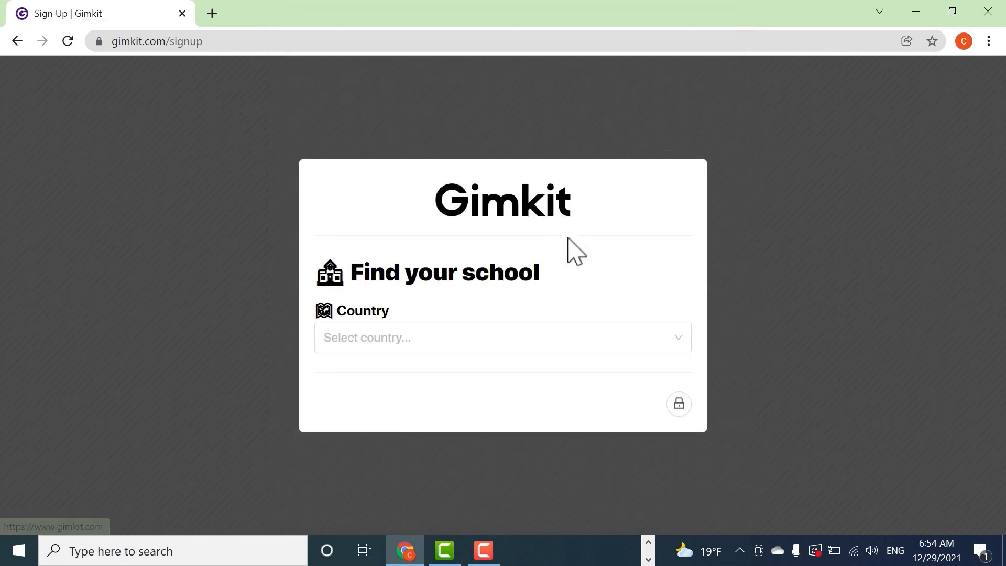
# - Complete the school details with World Languages as expertise and High School as grade level, and dismiss the welcome screen
pyautogui.click(396, 342)
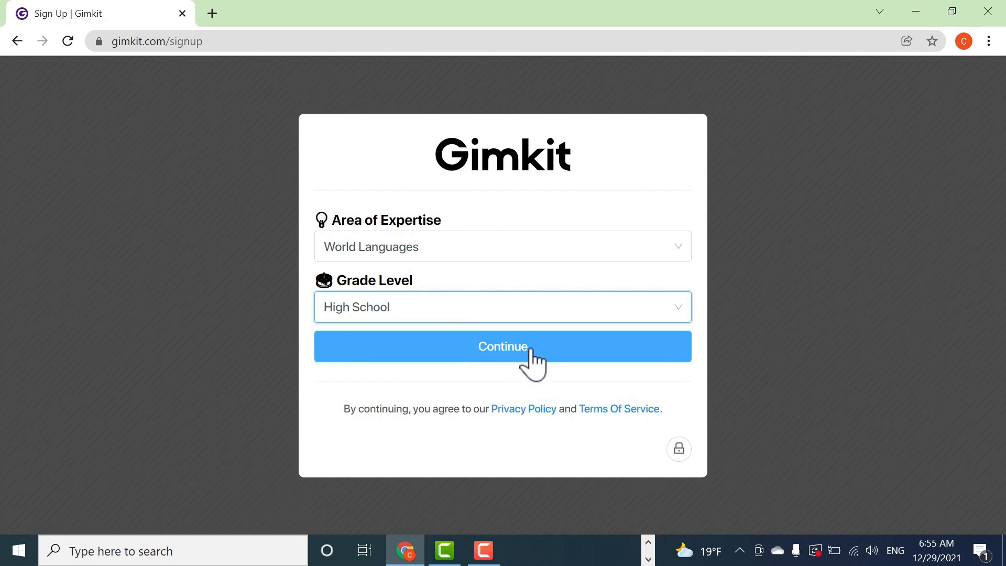
pyautogui.click(530, 350)
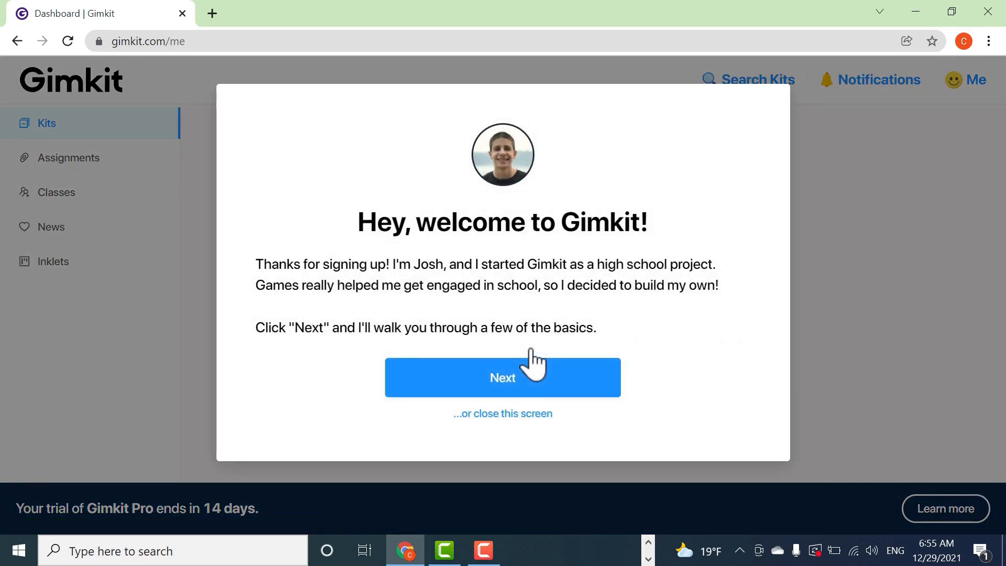
pyautogui.click(538, 414)
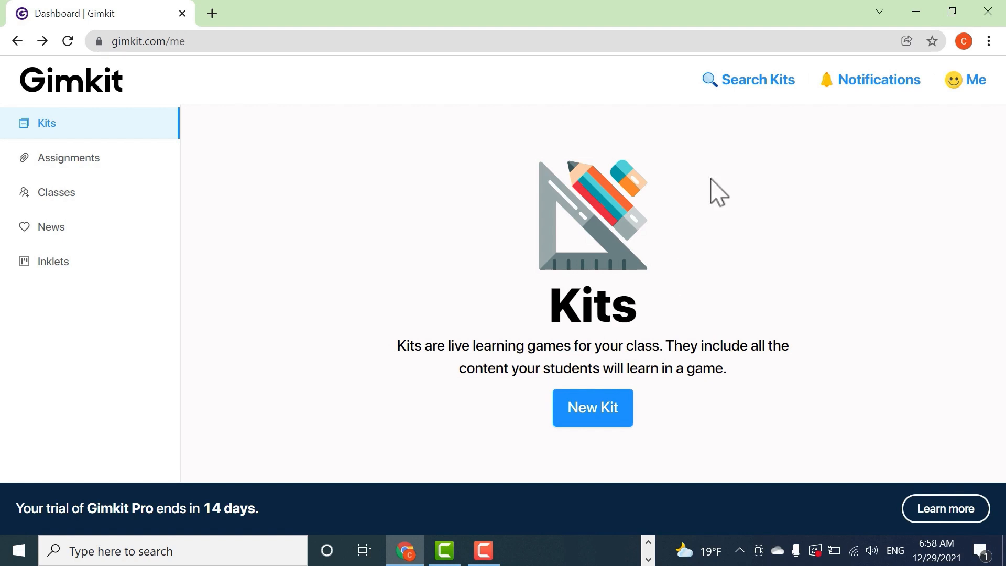
# - Search the kits for "spanish family" and browse the results
pyautogui.click(766, 80)
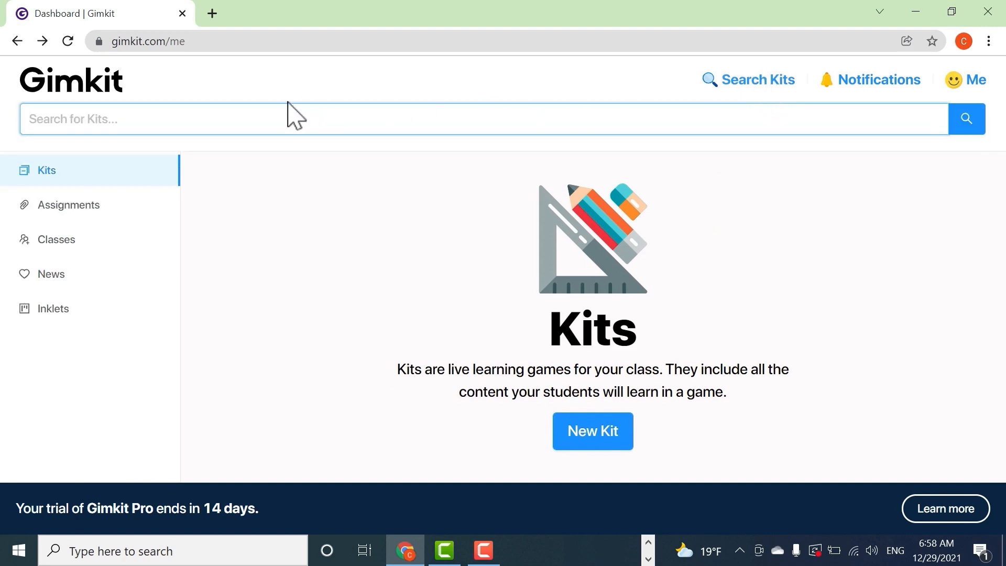
pyautogui.write('spanish family')
pyautogui.press('Return')
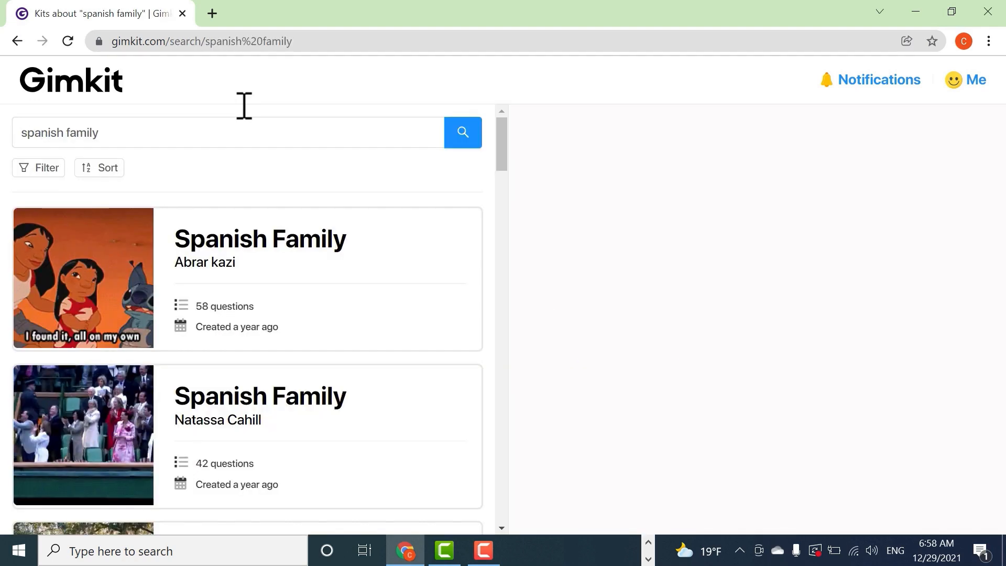
pyautogui.scroll(-3, 393, 276)
pyautogui.moveTo(309, 390)
pyautogui.scroll(-5, 250, 430)
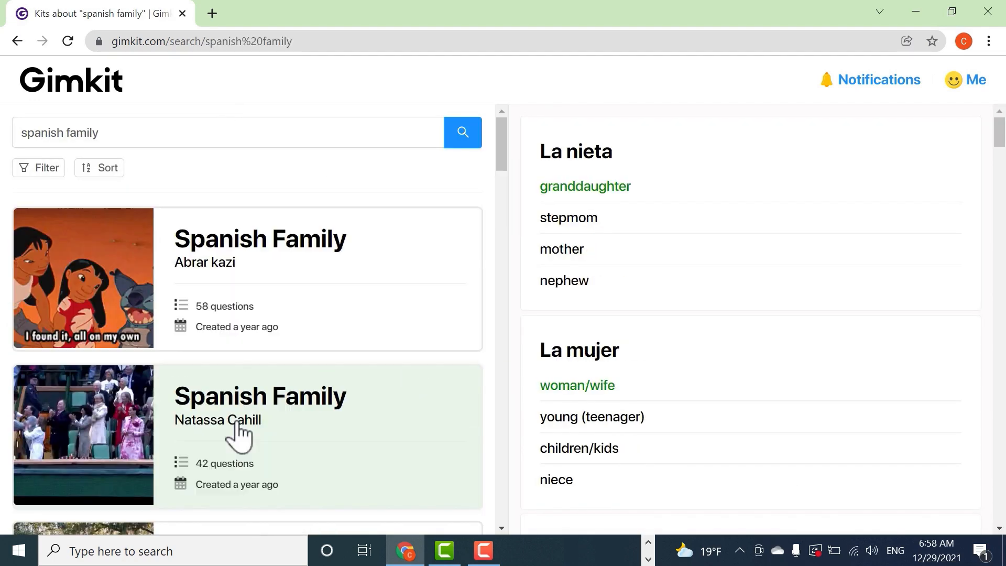
# - Open the second Spanish Family kit in the results, show its answers, and copy it to the account
pyautogui.click(251, 419)
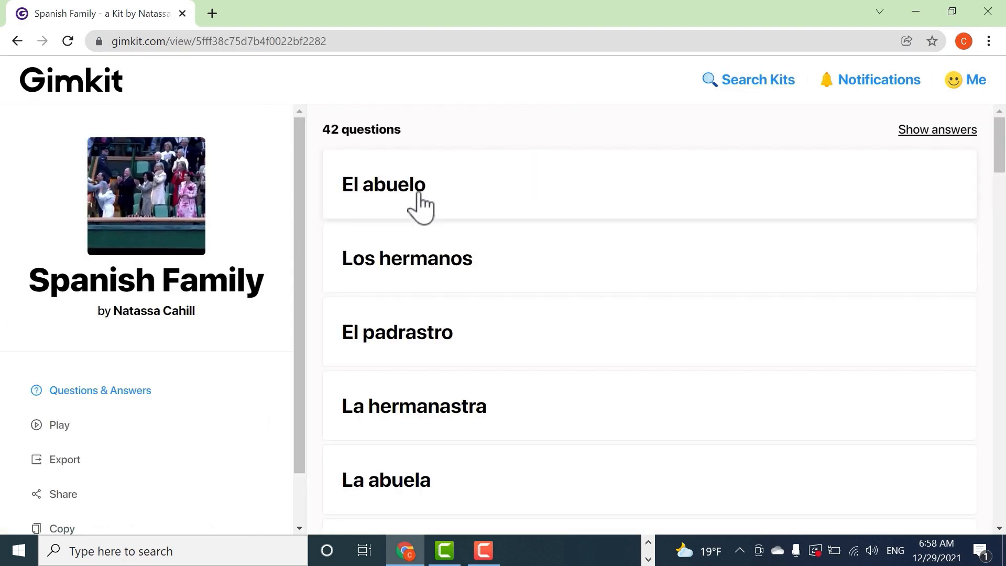
pyautogui.click(945, 131)
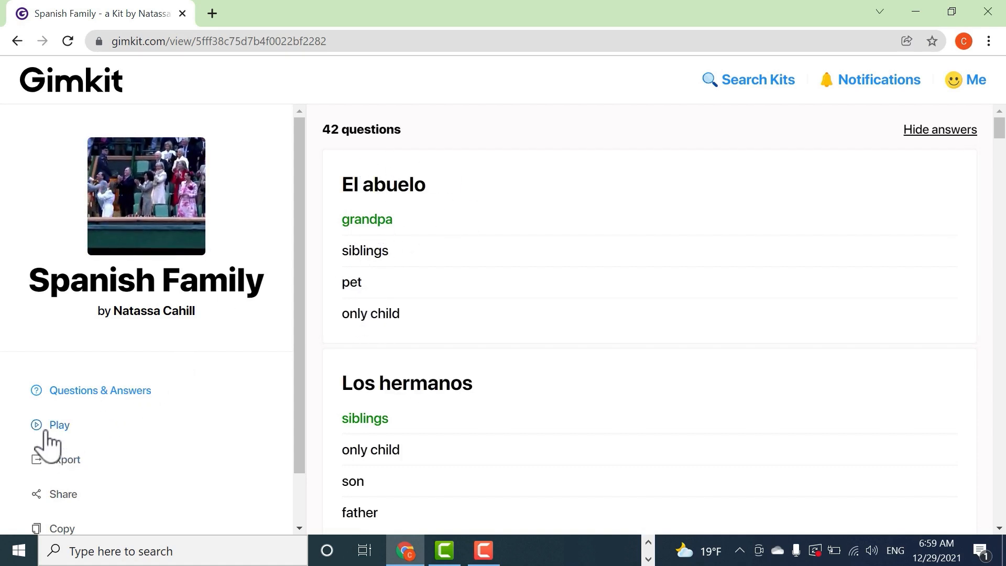
pyautogui.click(67, 529)
# - Look at the Assignments and Classes pages and return to the Kits list
pyautogui.click(79, 166)
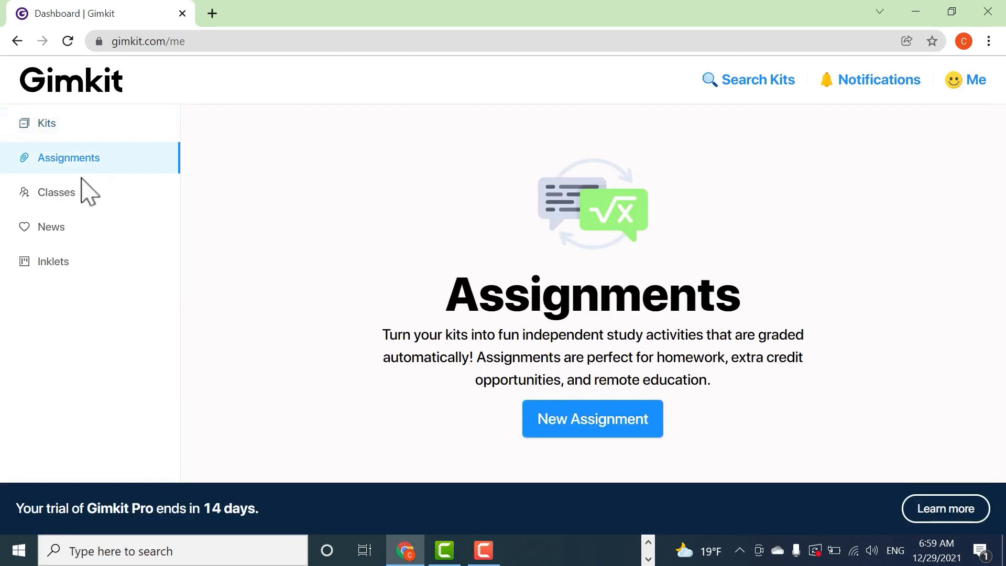
pyautogui.click(70, 196)
pyautogui.click(50, 126)
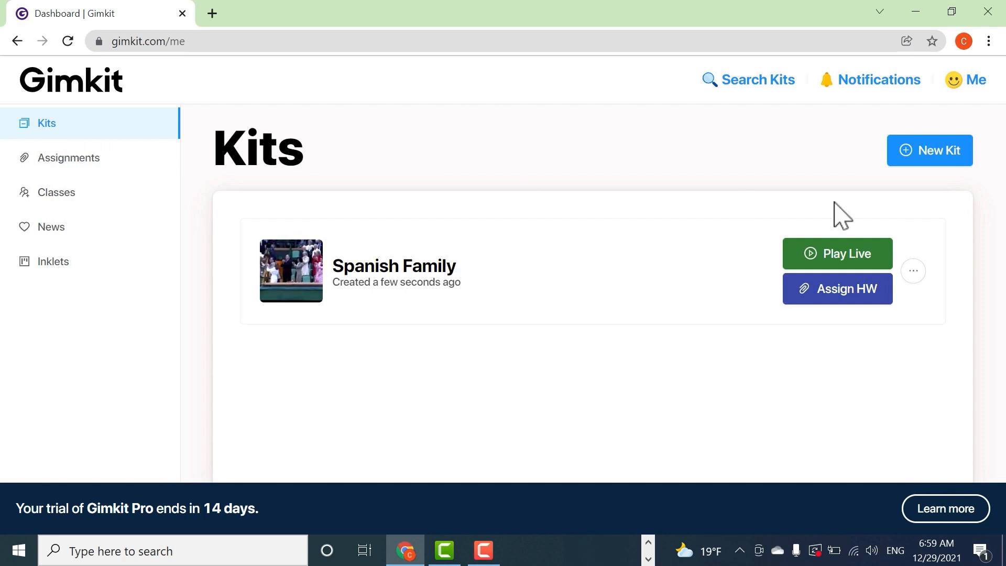
# - Create a new kit named "Spanish Colors" with Spanish as the language and World Languages as the subject
pyautogui.click(925, 156)
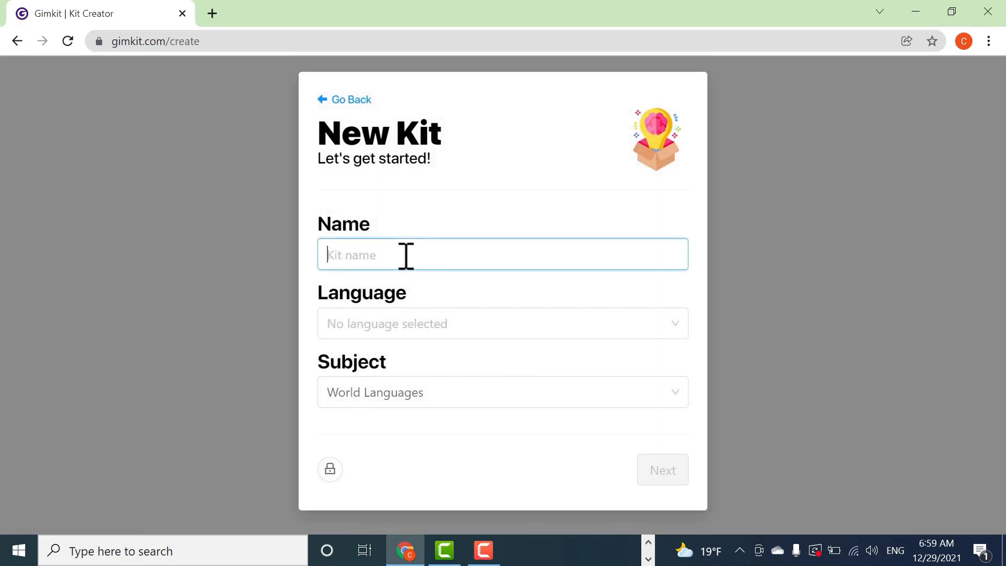
pyautogui.click(419, 324)
pyautogui.scroll(-20, 424, 278)
pyautogui.click(356, 154)
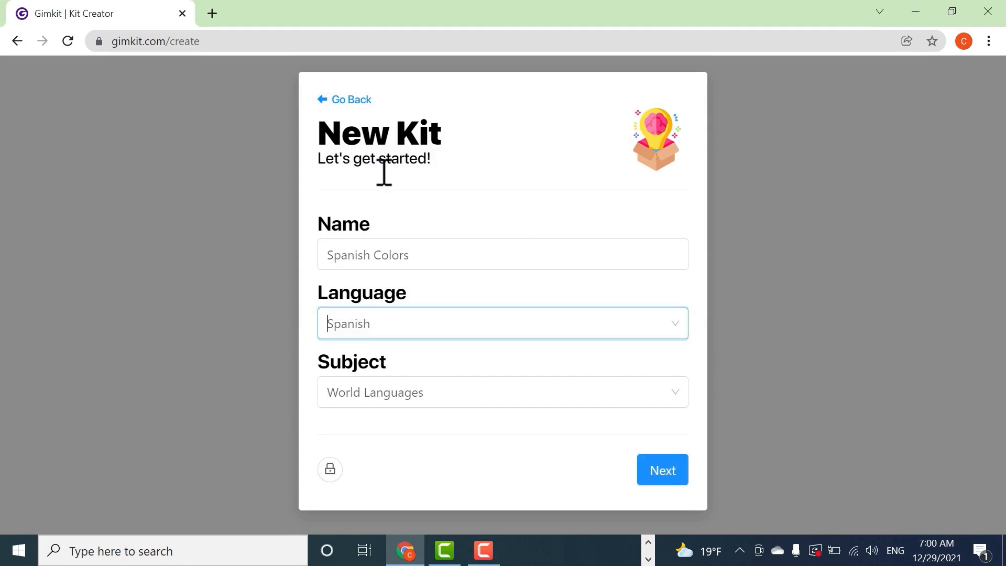
pyautogui.click(663, 472)
# - Search Unsplash for "colors" and choose the green, red and orange image as the kit's cover photo
pyautogui.click(406, 193)
pyautogui.write('colors')
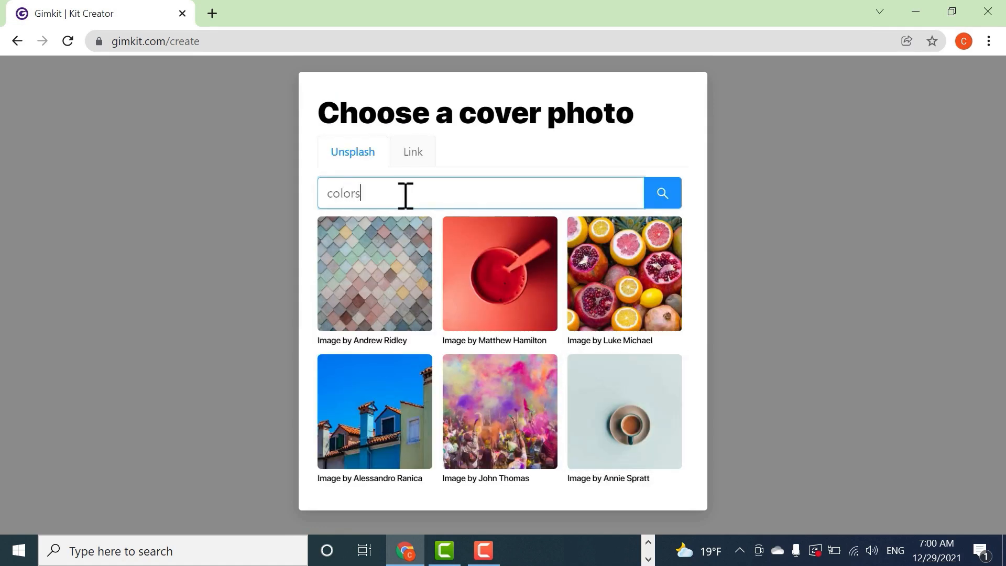
pyautogui.click(622, 276)
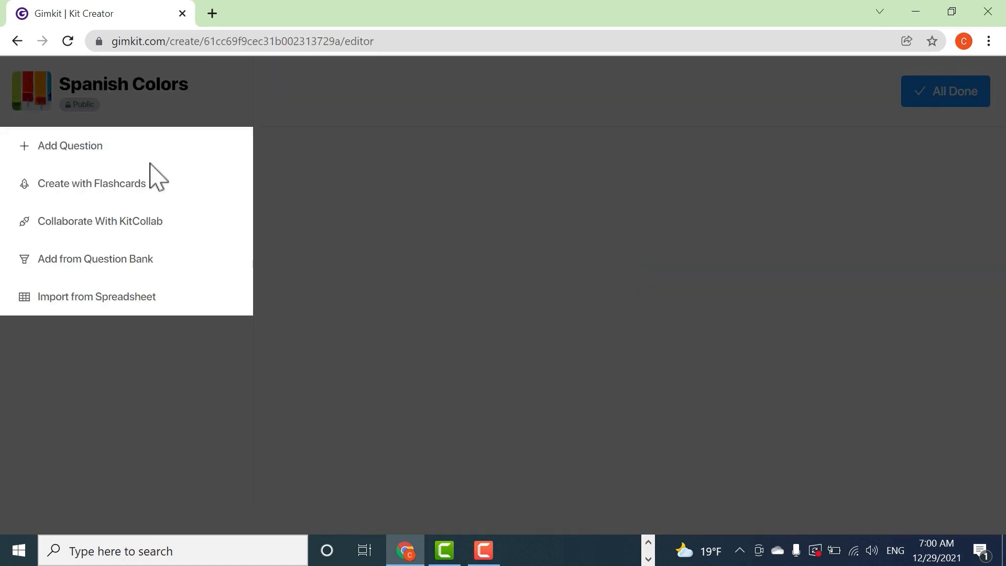
# - Start a multiple-choice question "Yellow" with "amarillo" as the correct answer
pyautogui.click(83, 148)
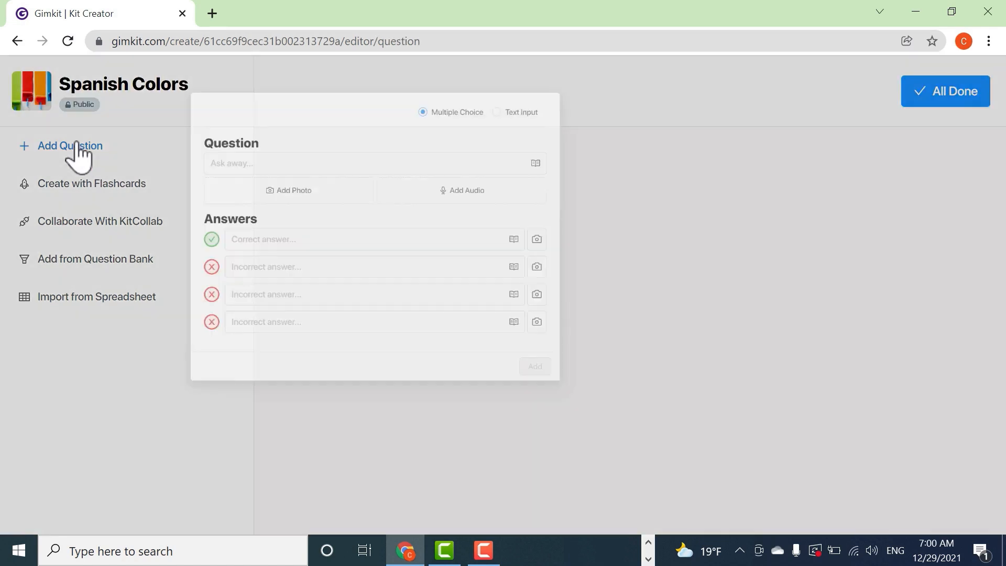
pyautogui.click(329, 174)
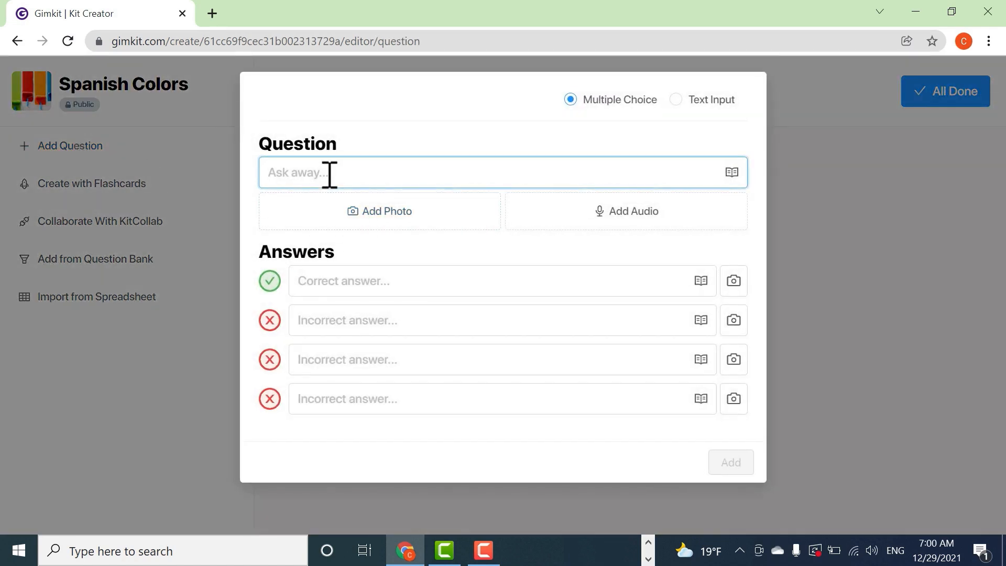
pyautogui.write('Yellow')
pyautogui.click(386, 280)
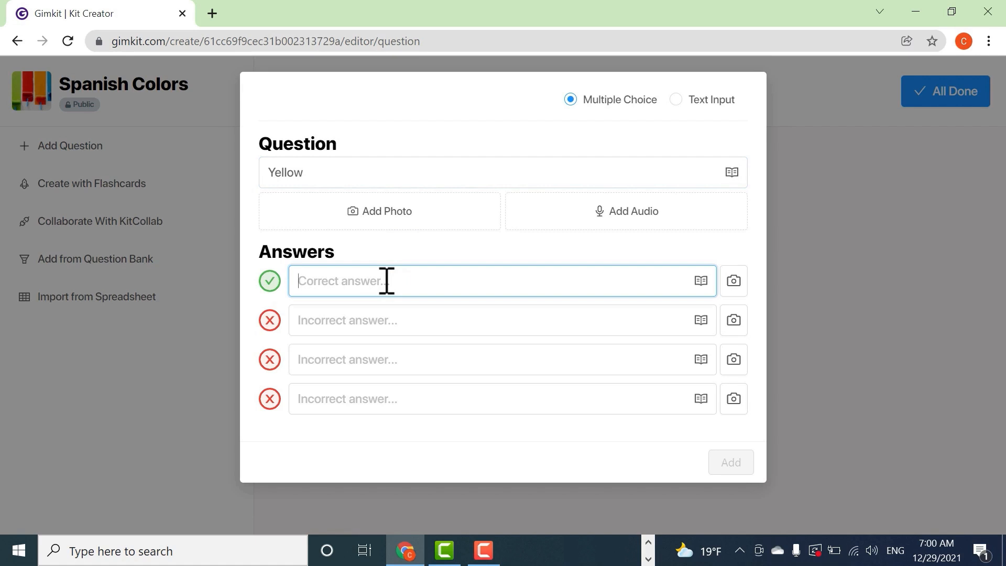
pyautogui.write('amarillo')
# - Enter "verde", "azul" and "blanco" as the three incorrect answers of the Yellow question
pyautogui.click(385, 330)
pyautogui.write('verd')
pyautogui.click(399, 359)
pyautogui.write('azul')
pyautogui.click(386, 406)
pyautogui.write('blanco')
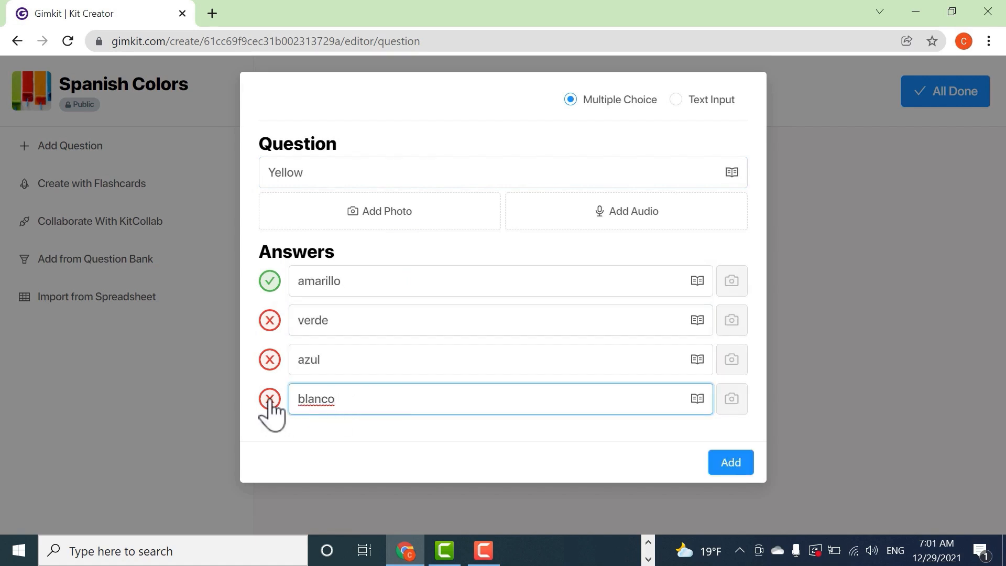
# - Replace the incorrect answer "blanco" with a white photo
pyautogui.hotkey('ctrl', 'a')
pyautogui.press('BackSpace')
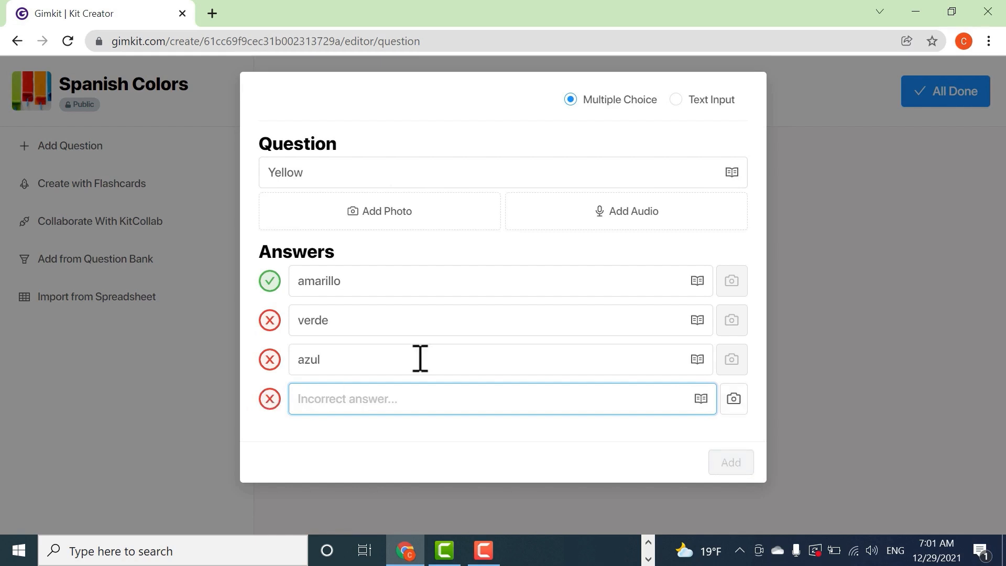
pyautogui.click(734, 400)
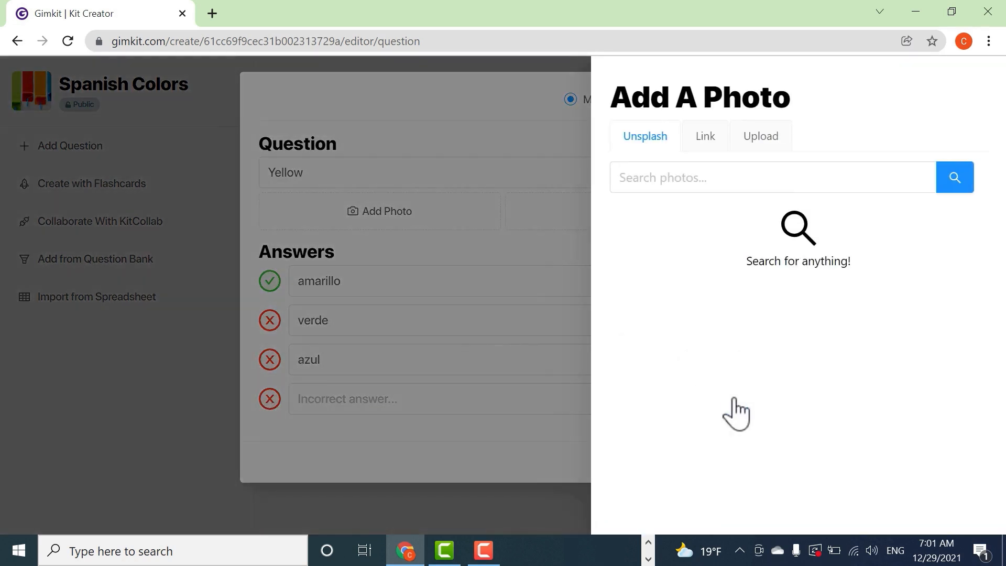
pyautogui.click(356, 446)
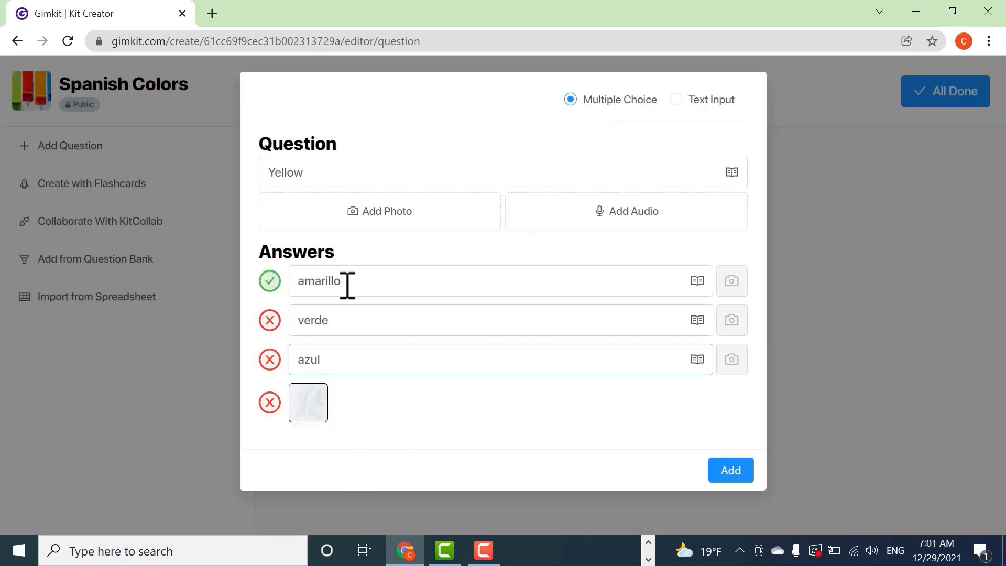
# - Toggle the "azul" and photo answers to correct and back to incorrect
pyautogui.click(269, 360)
pyautogui.click(266, 403)
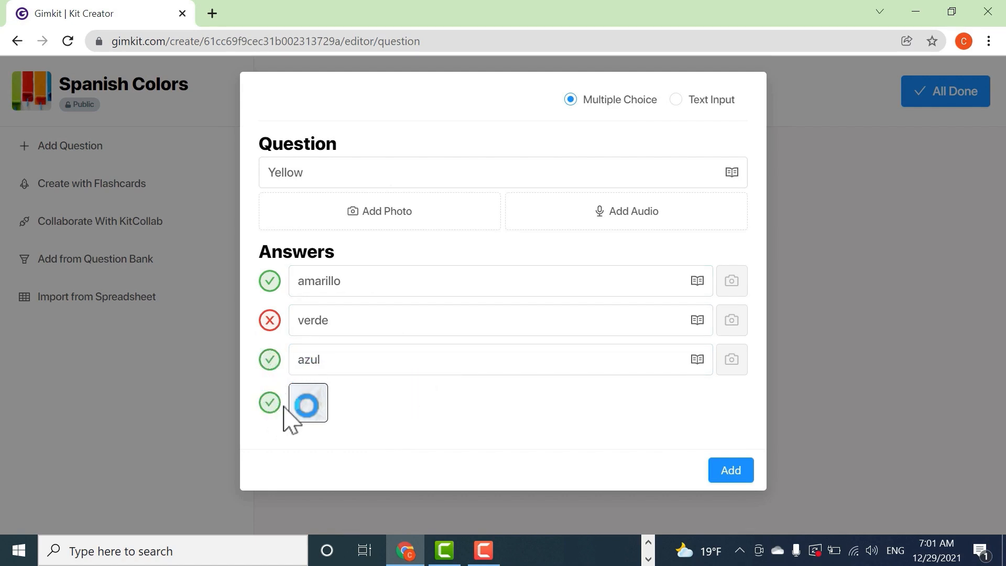
pyautogui.click(274, 357)
pyautogui.click(270, 402)
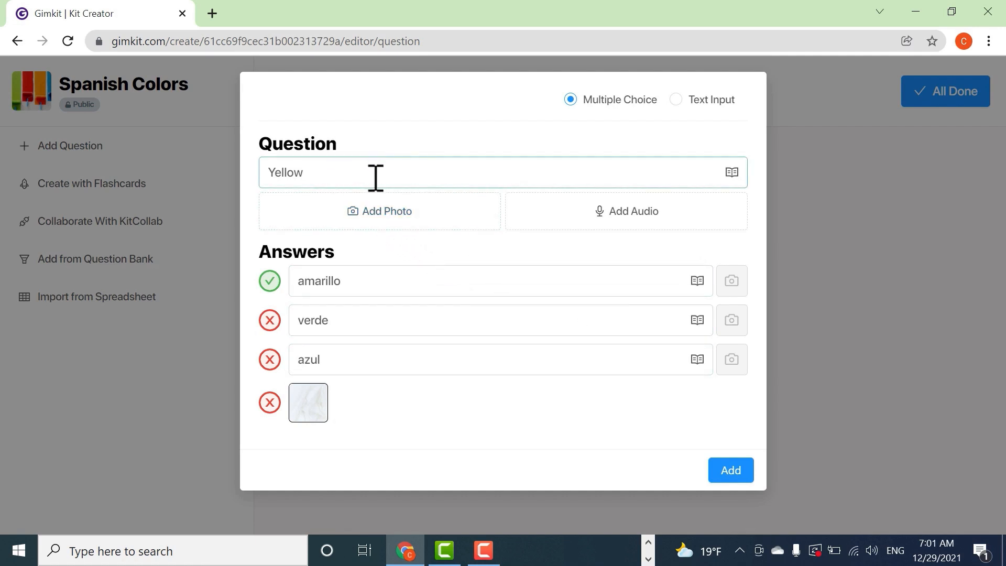
# - Allow microphone access for the audio recorder, leave it without recording, and add the Yellow question to the kit
pyautogui.click(636, 222)
pyautogui.click(254, 132)
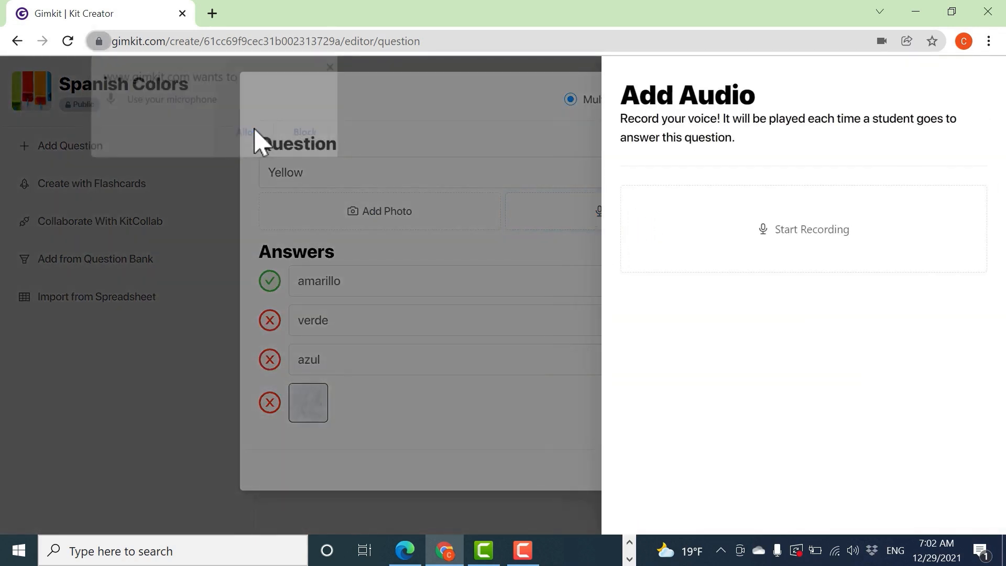
pyautogui.click(474, 107)
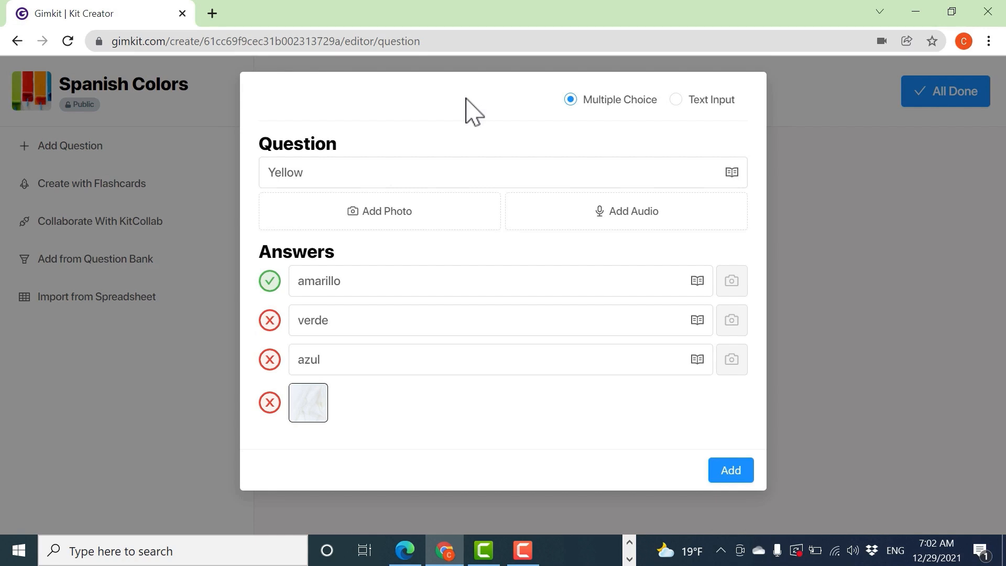
pyautogui.click(731, 472)
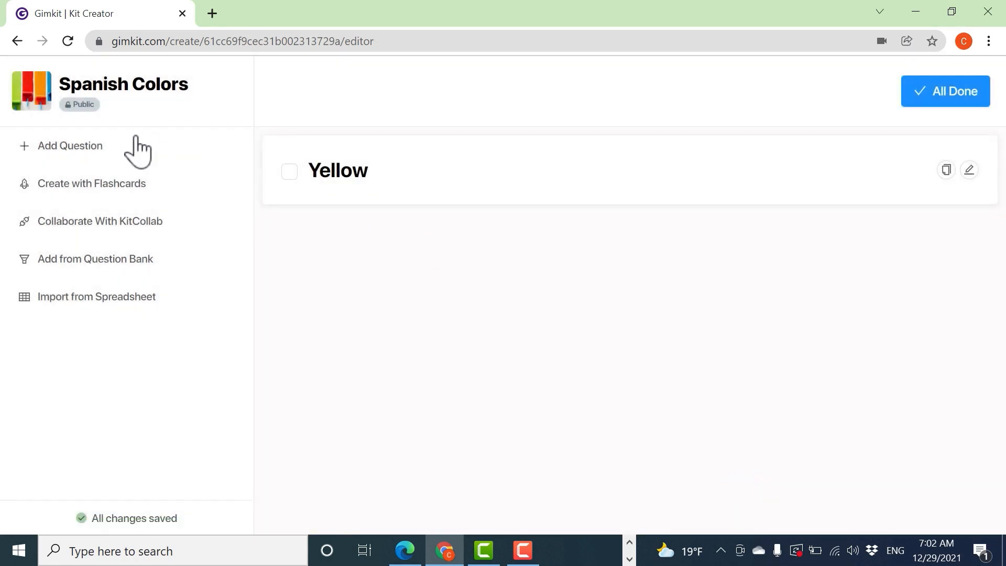
# - Start a new text input question "Blue" with the correct answer "azul"
pyautogui.click(71, 149)
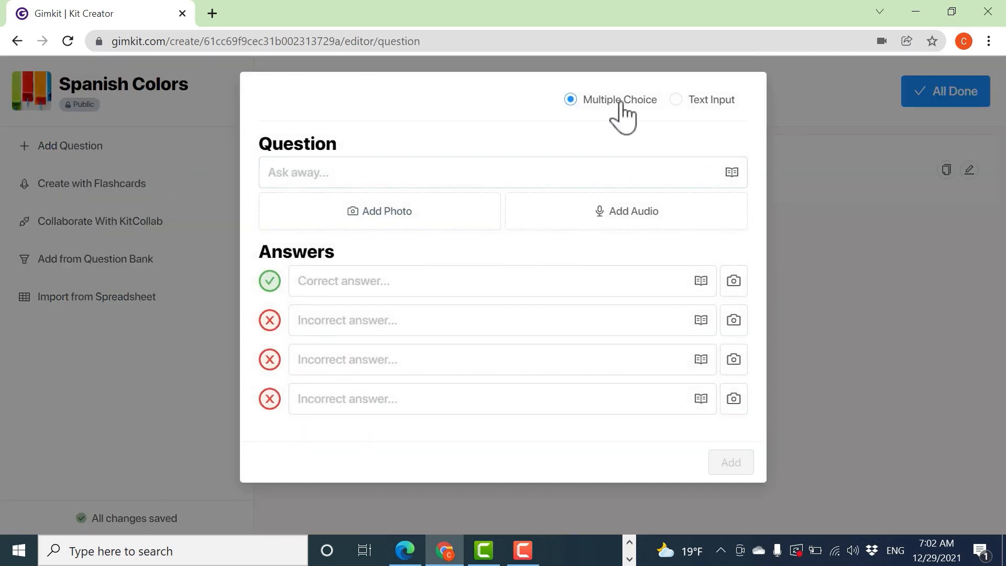
pyautogui.click(715, 113)
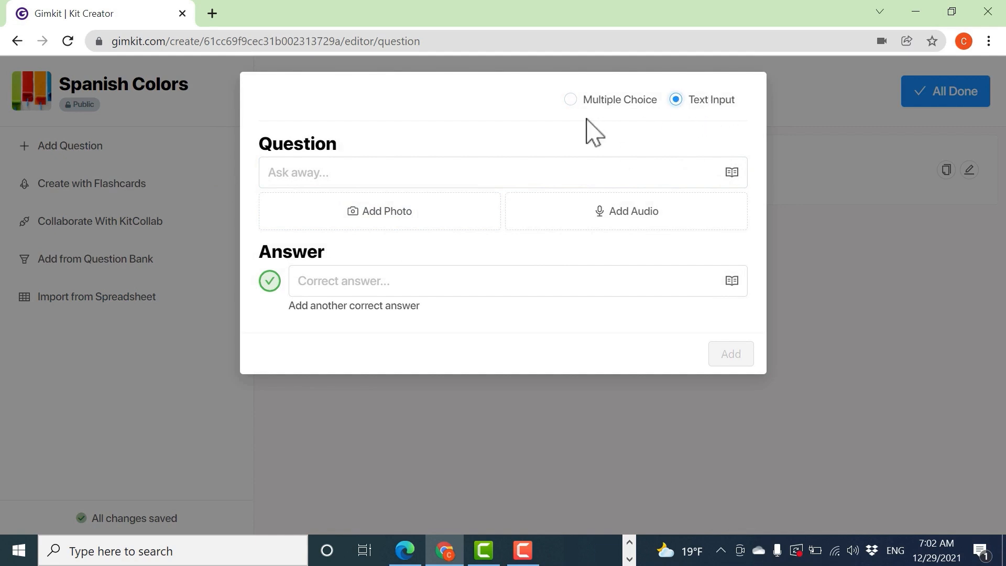
pyautogui.click(385, 171)
pyautogui.write('Blue')
pyautogui.click(350, 278)
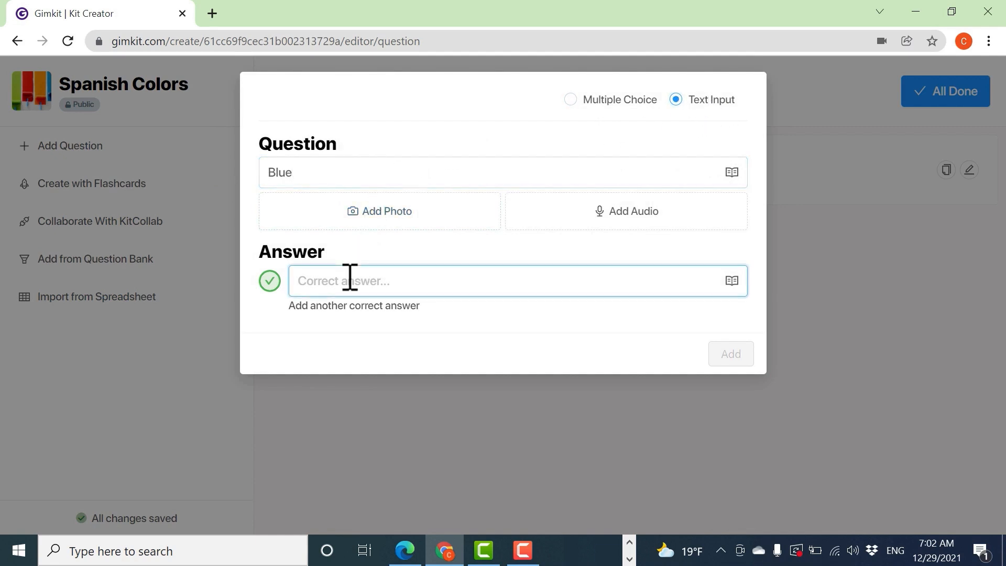
pyautogui.write('azul')
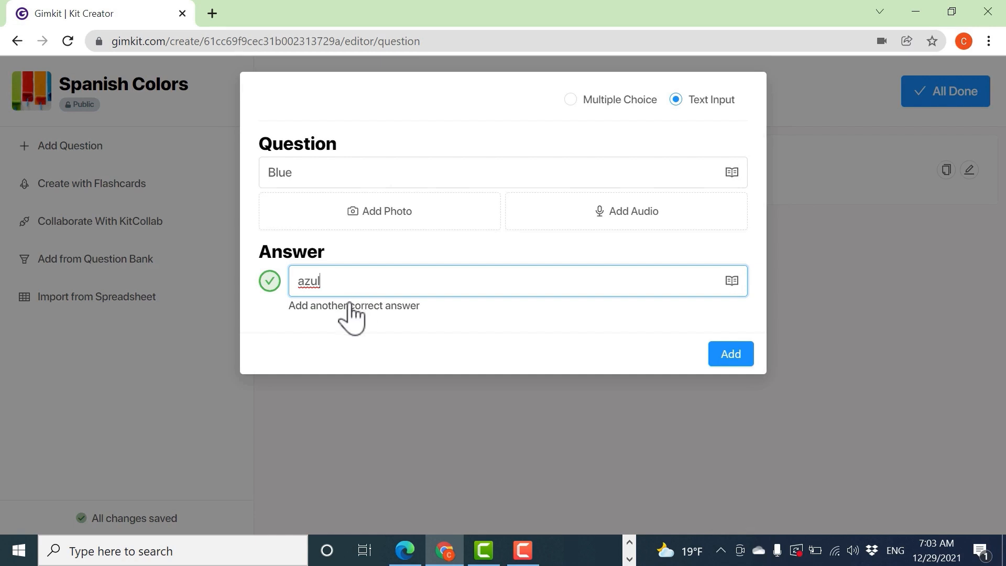
# - Change the question to "white" with two accepted answers, "blanco" and "blanca", and add it to the kit
pyautogui.click(352, 307)
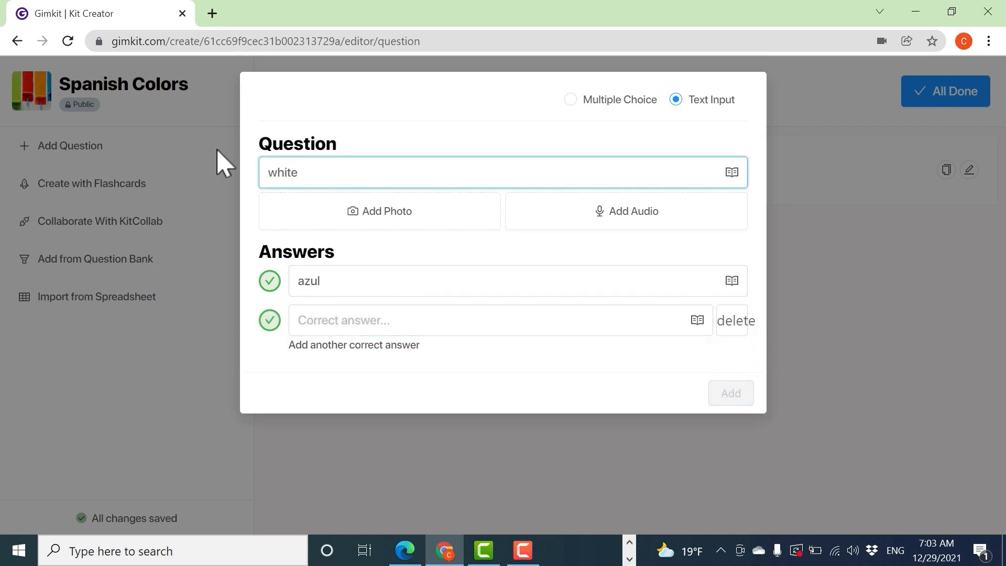
pyautogui.moveTo(355, 279); pyautogui.dragTo(263, 259)
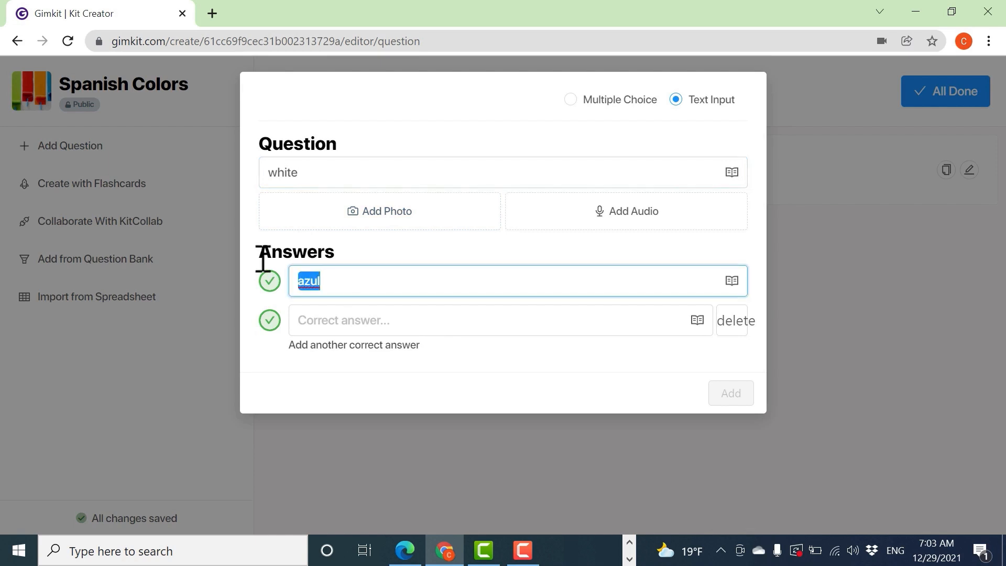
pyautogui.click(344, 321)
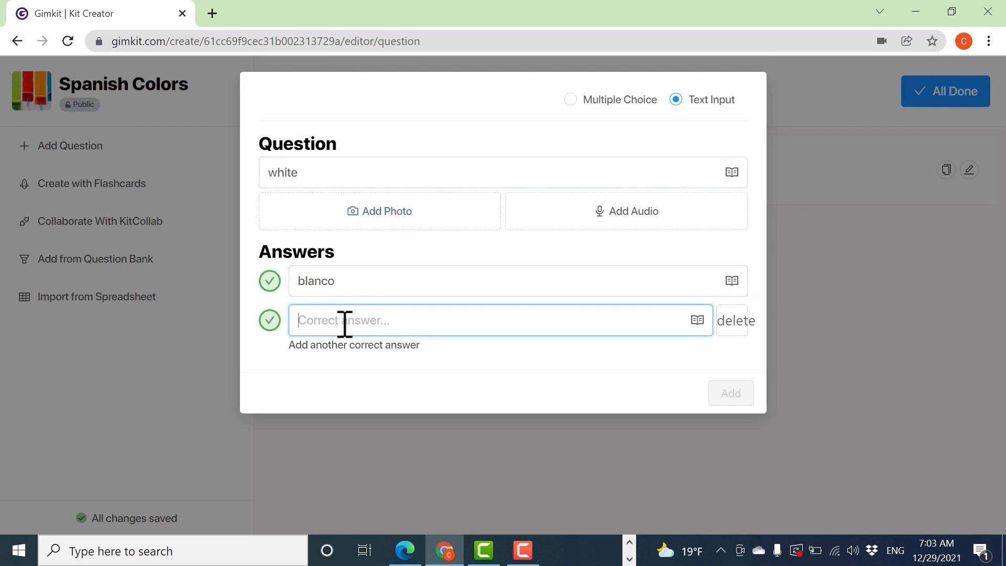
pyautogui.write('blanca')
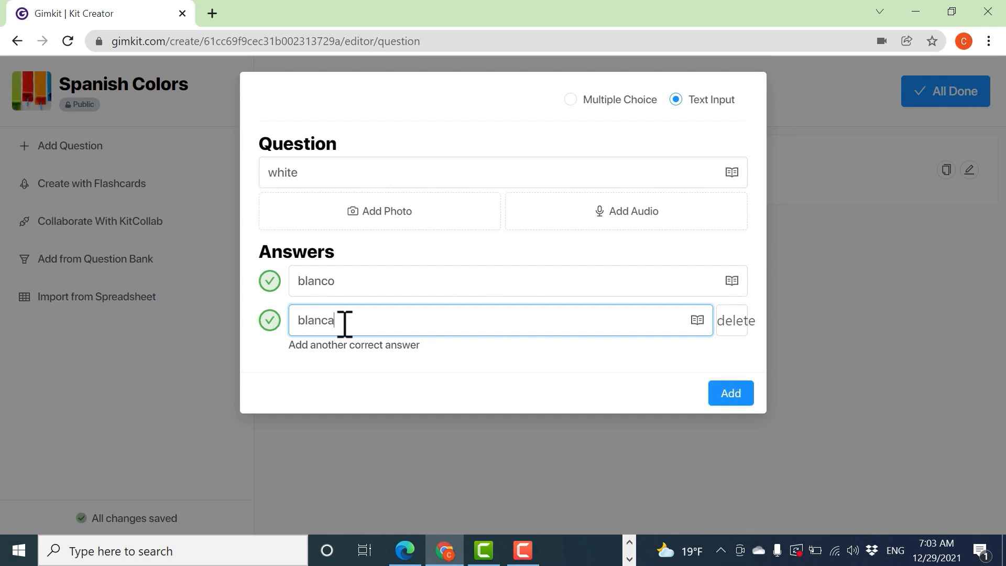
pyautogui.click(738, 393)
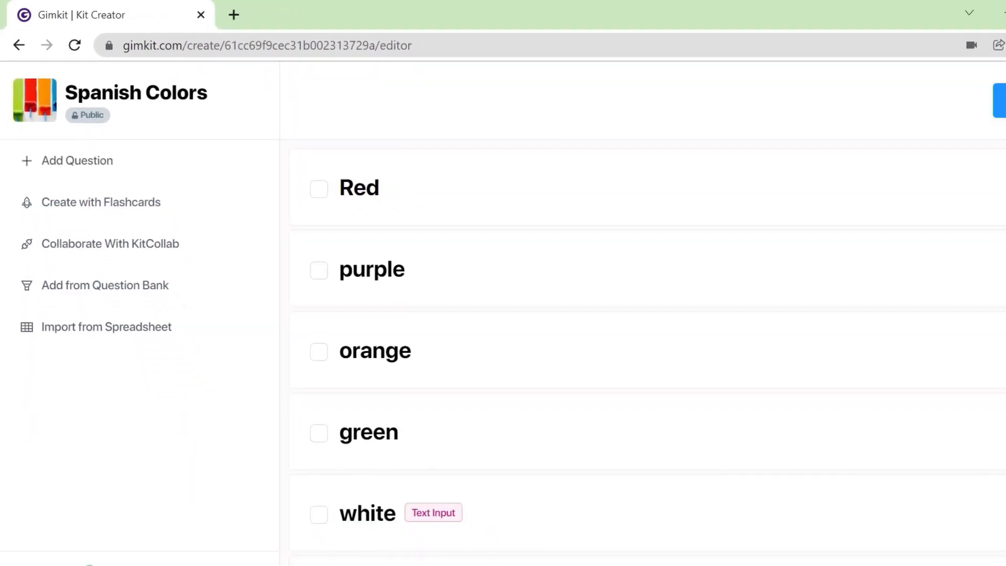
# - Finish editing the kit, look at the live game modes for Spanish Colors, and return to the kits list
pyautogui.click(1000, 102)
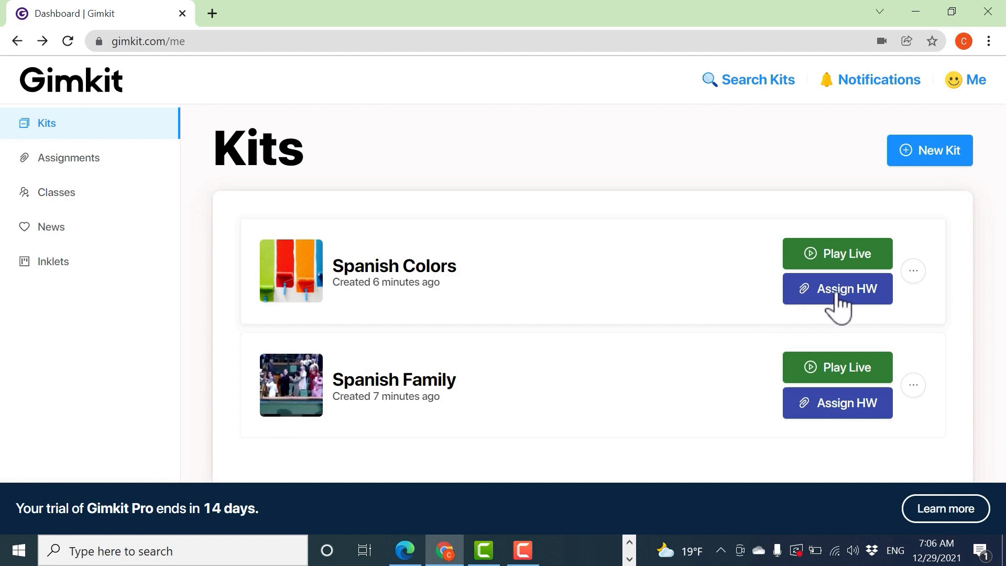
pyautogui.click(863, 265)
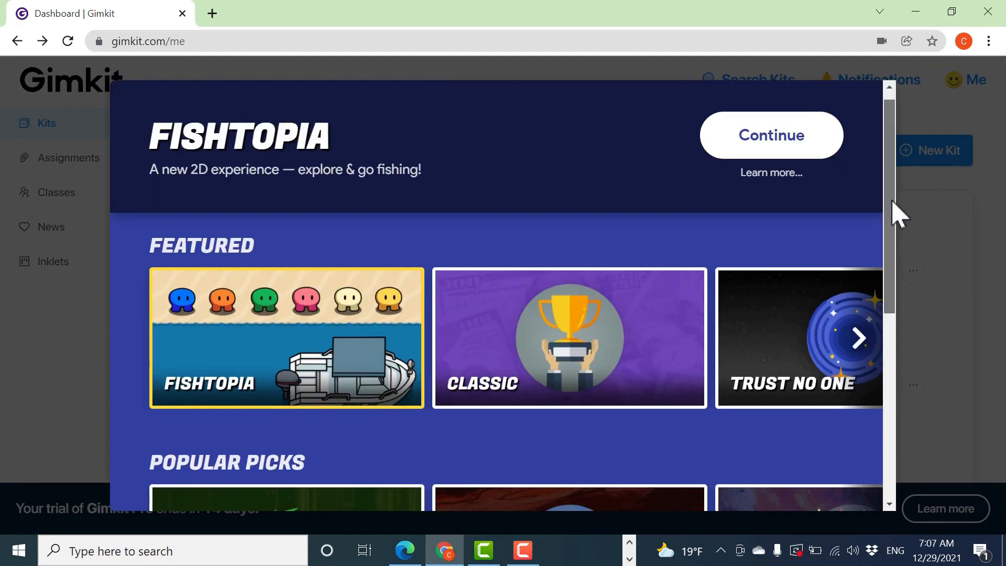
pyautogui.moveTo(897, 212); pyautogui.dragTo(887, 191)
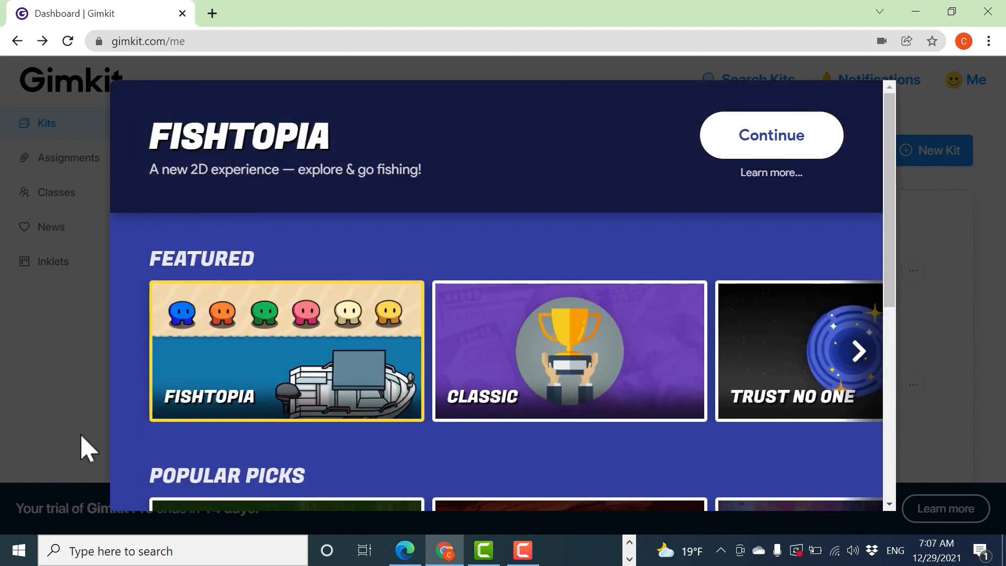
pyautogui.click(87, 449)
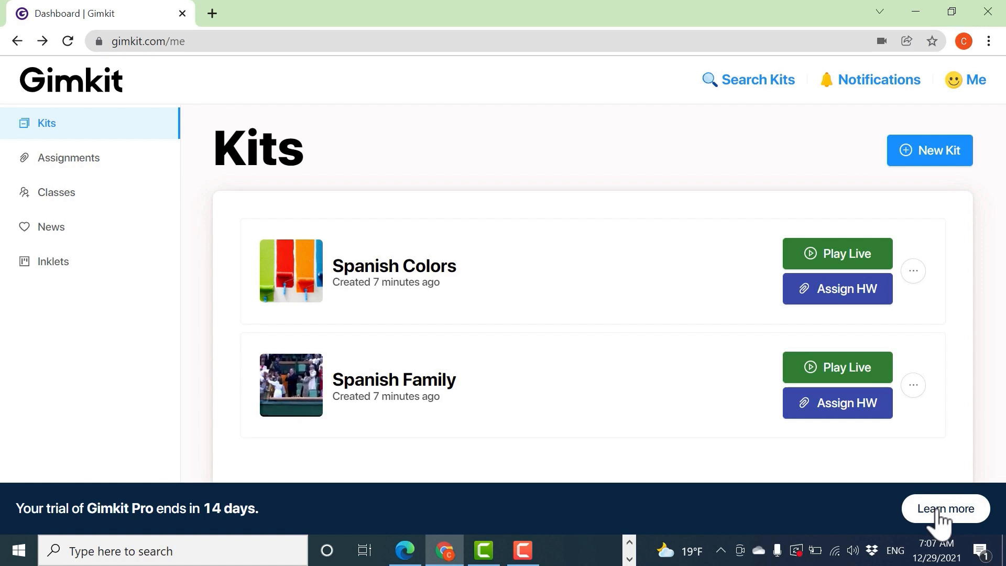
# - Reopen the live game modes for the Spanish Colors kit and look through the Featured modes
pyautogui.click(858, 260)
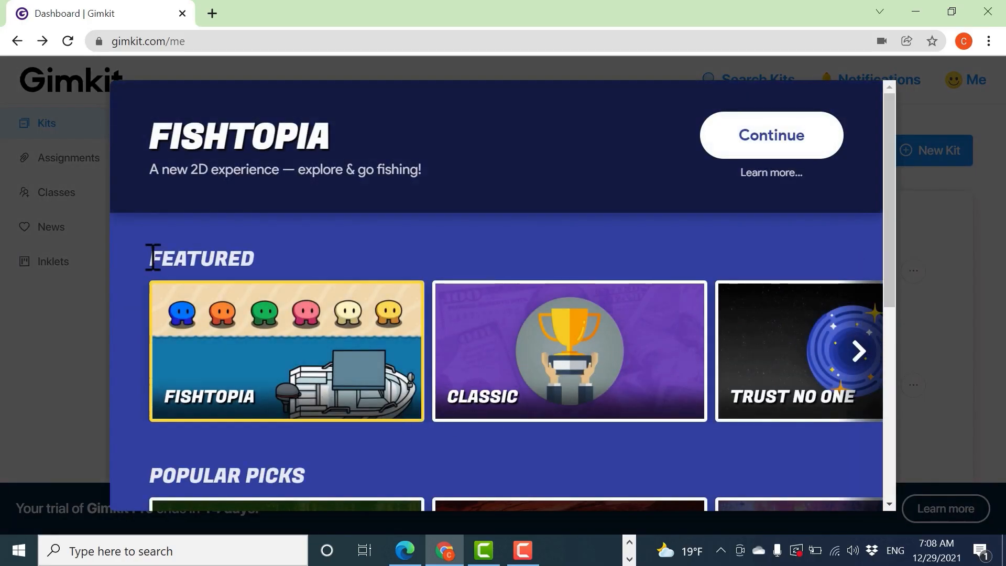
pyautogui.moveTo(164, 262); pyautogui.dragTo(465, 360)
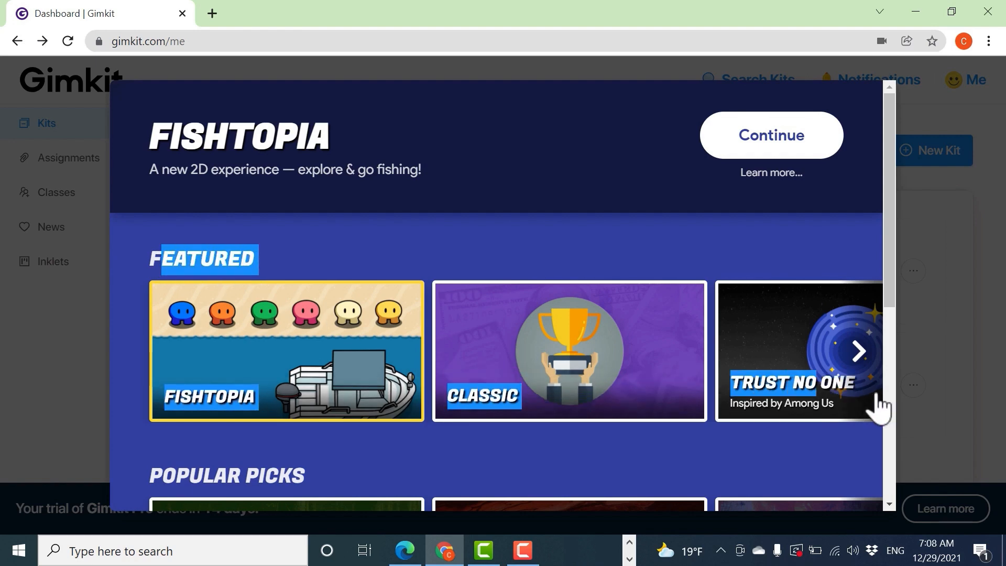
pyautogui.click(859, 355)
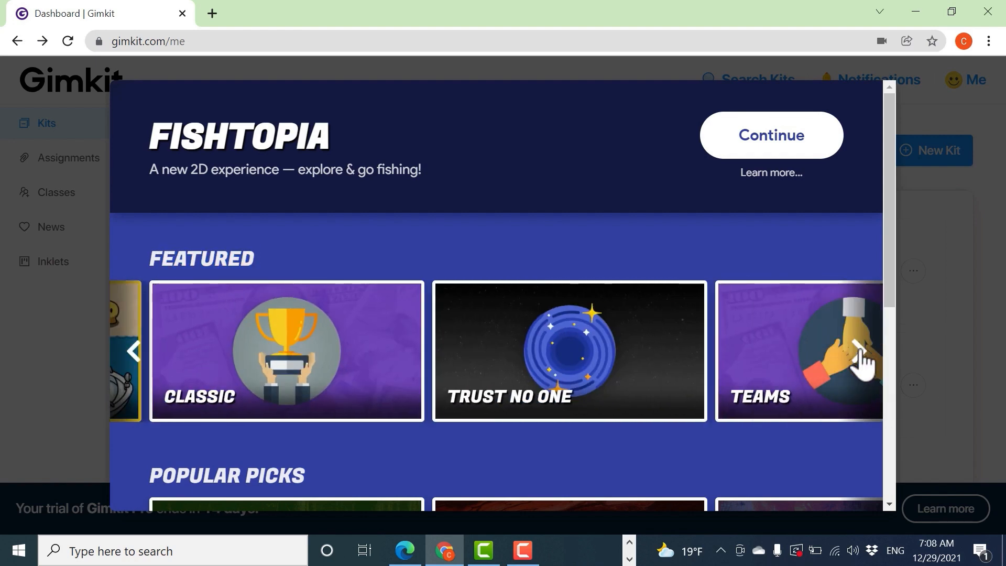
pyautogui.click(859, 352)
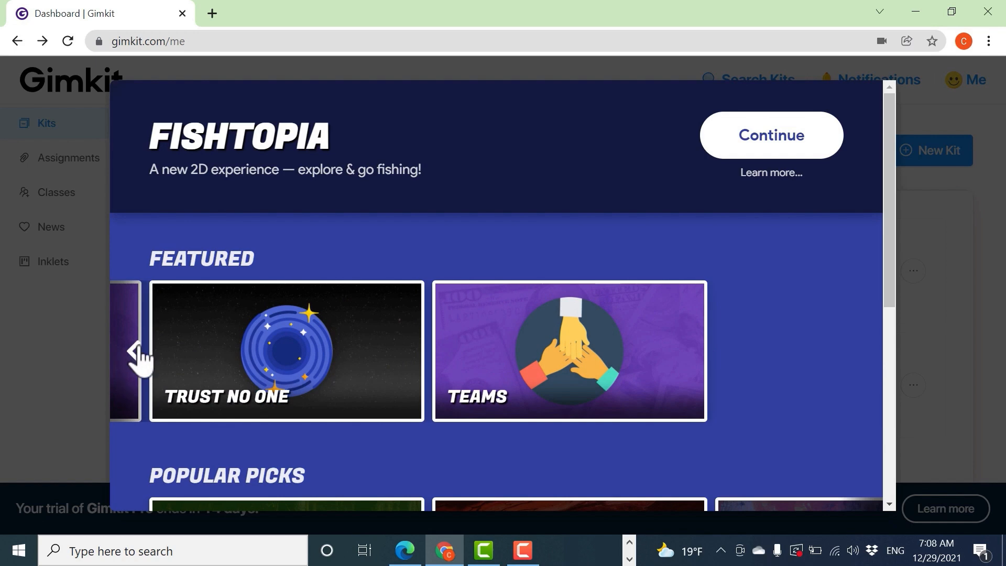
pyautogui.click(135, 352)
pyautogui.click(135, 352)
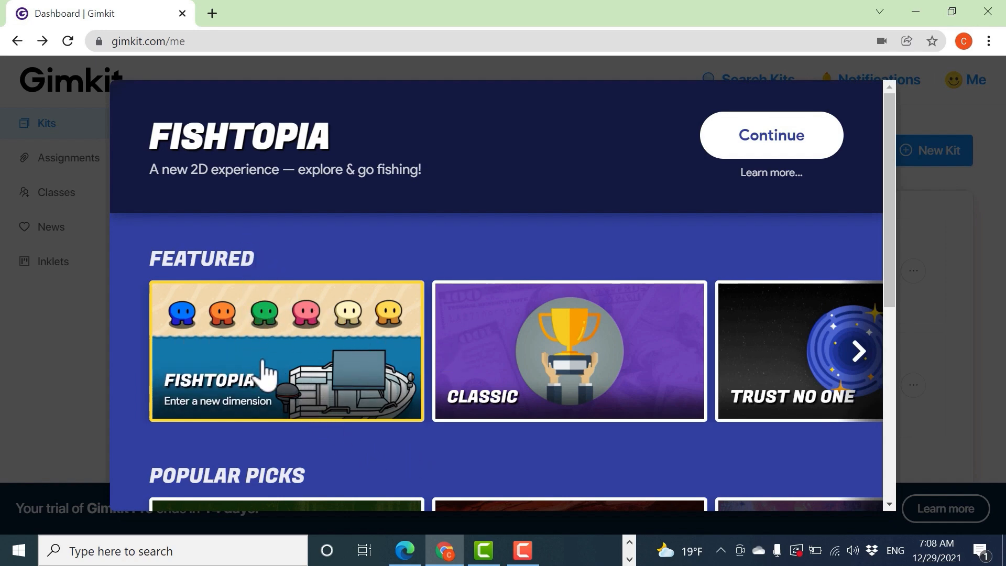
# - Examine the remaining Featured modes and the Popular Picks and Classic Twists categories
pyautogui.click(858, 352)
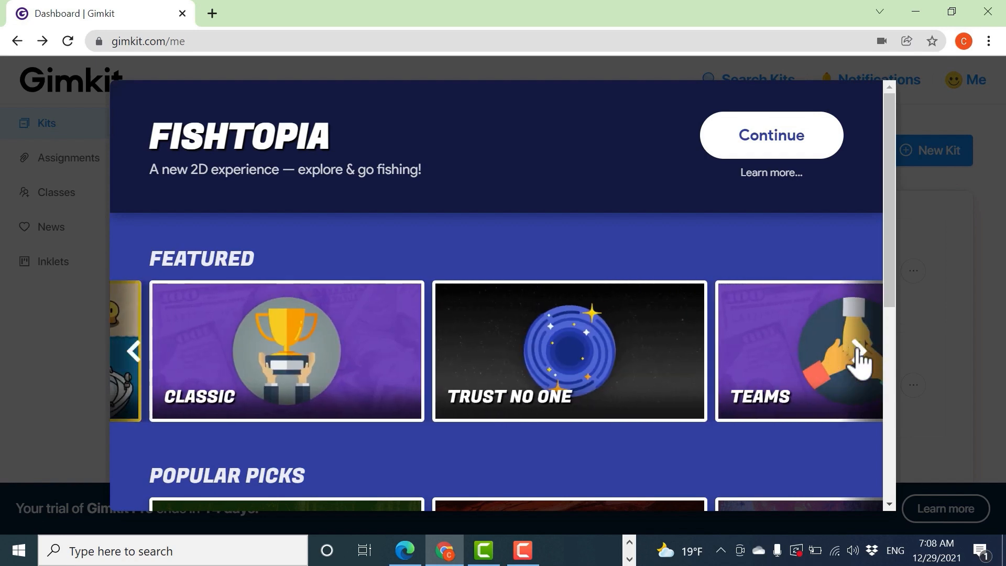
pyautogui.click(859, 359)
pyautogui.scroll(-4, 936, 335)
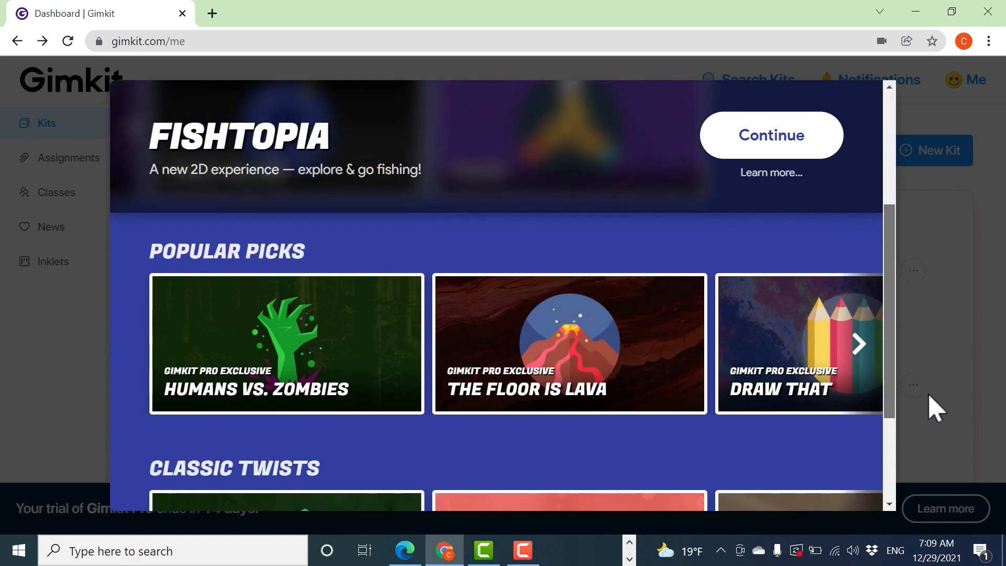
pyautogui.scroll(-3, 936, 409)
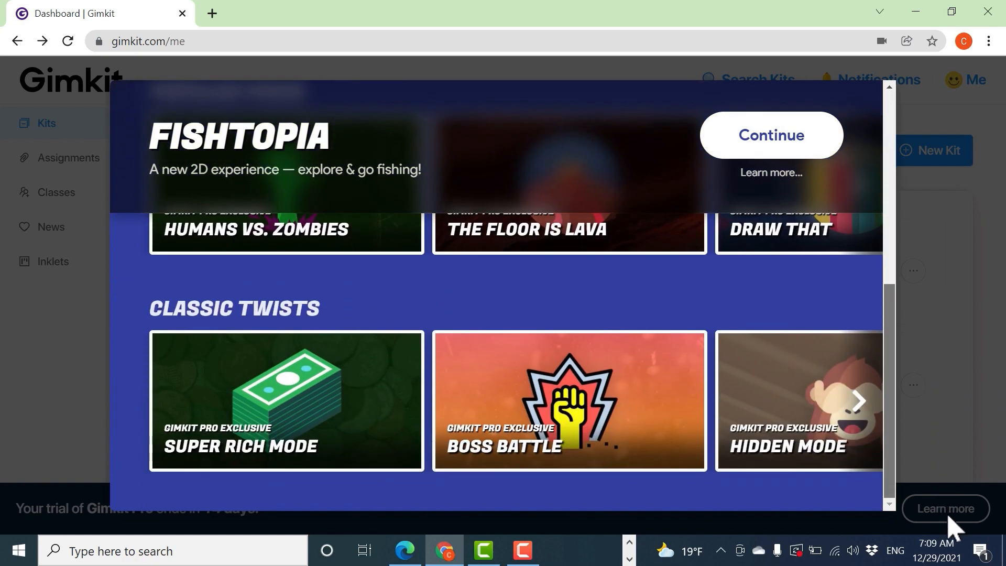
pyautogui.scroll(7, 921, 353)
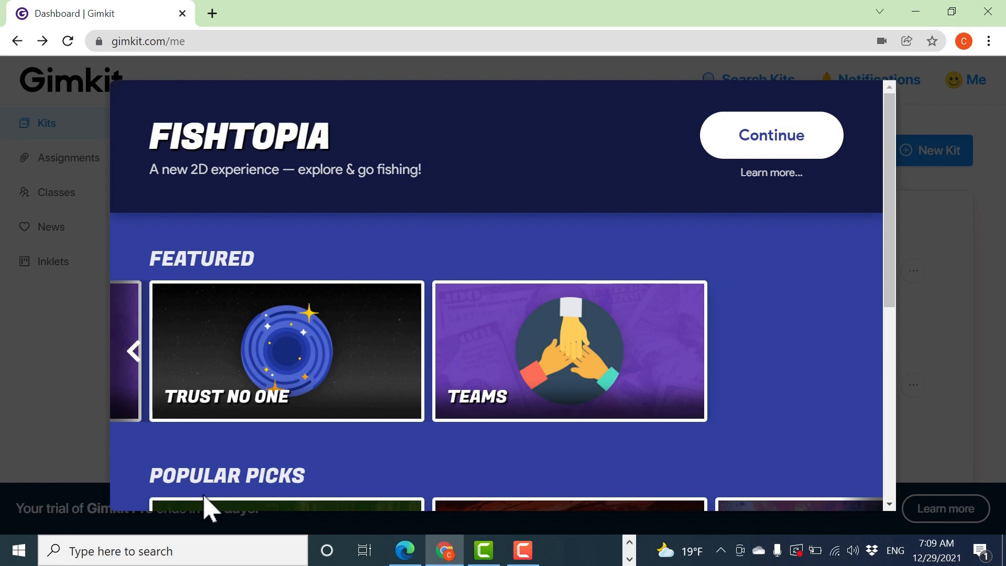
# - Compare the Featured modes Fishtopia, Classic, Trust No One and Teams
pyautogui.click(137, 350)
pyautogui.click(136, 351)
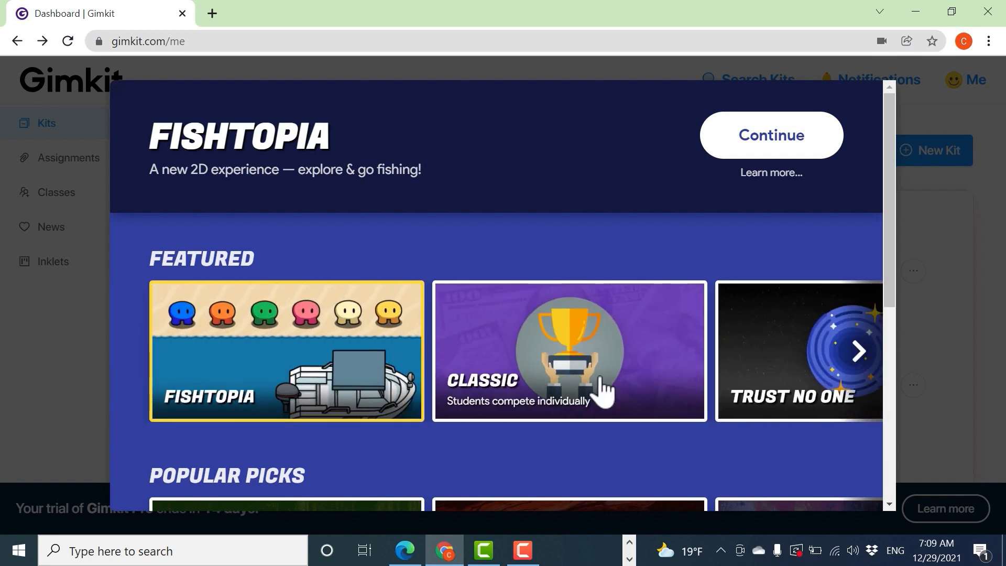
pyautogui.click(859, 351)
pyautogui.click(134, 352)
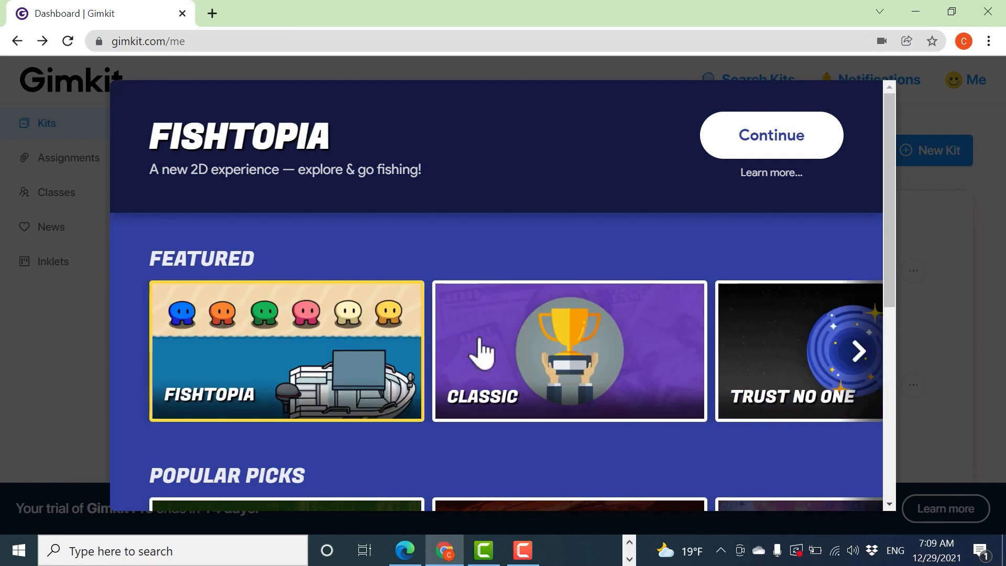
pyautogui.click(859, 352)
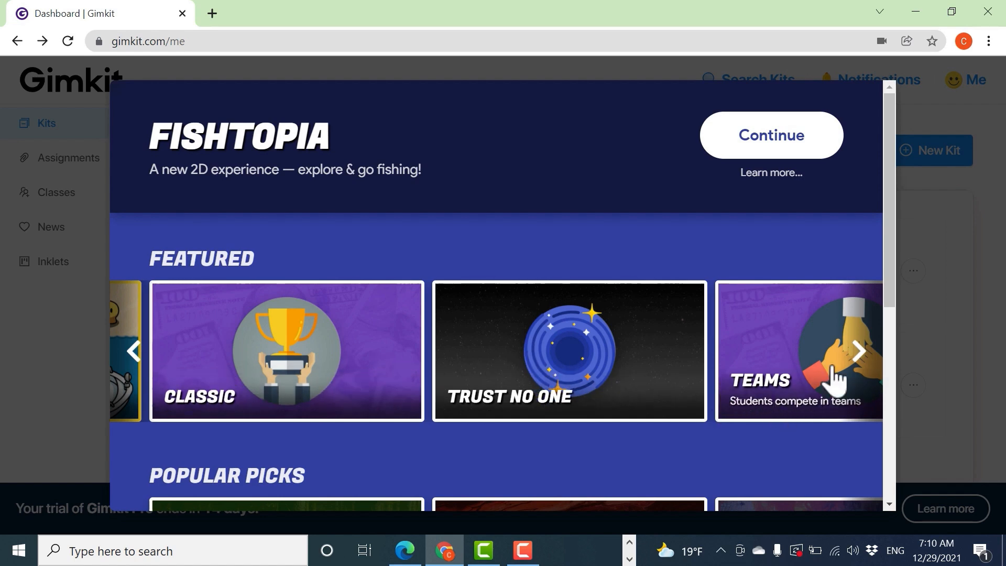
pyautogui.click(861, 354)
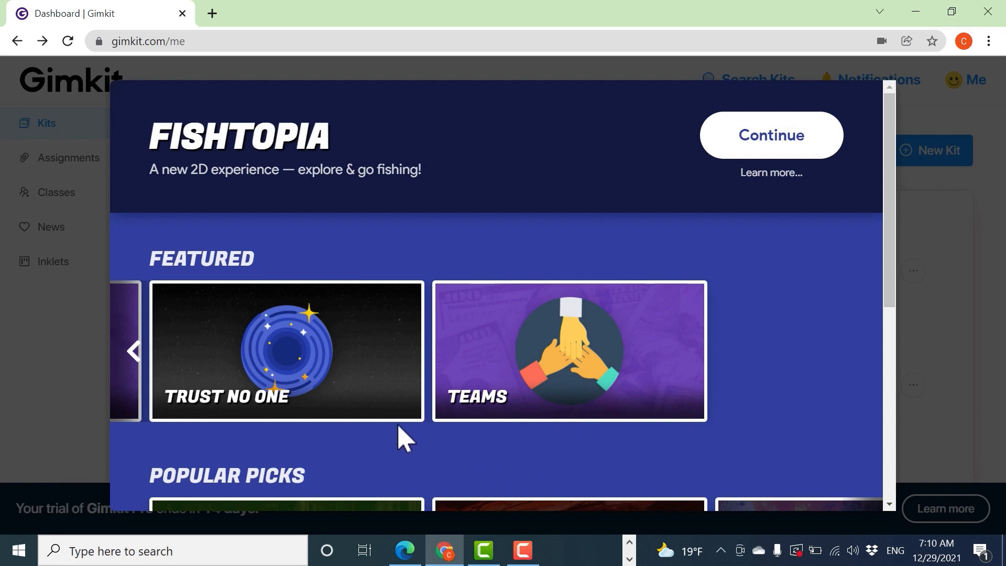
pyautogui.click(132, 352)
pyautogui.click(138, 354)
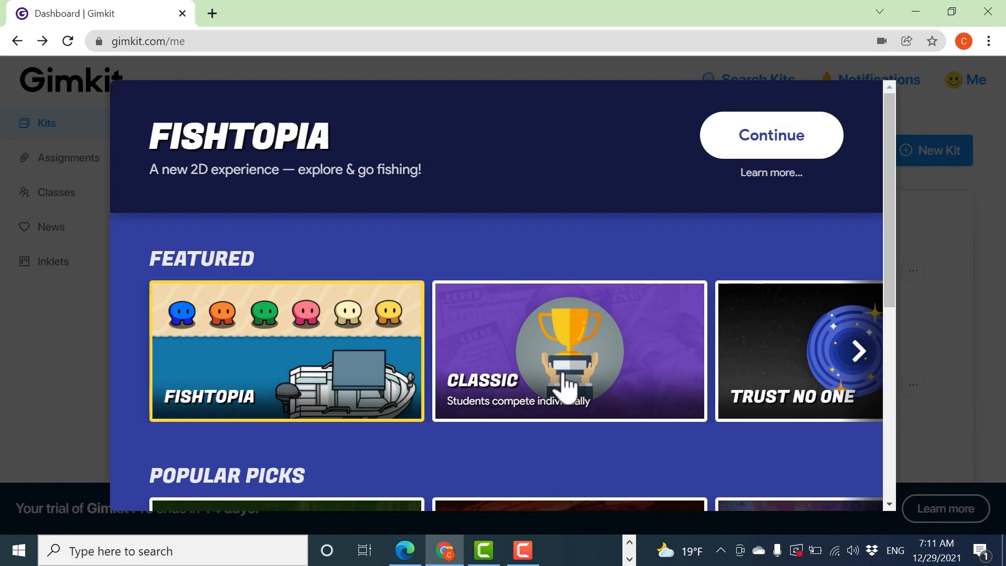
# - Choose the Classic game mode, continue to its settings, and view the Race and All In game goals
pyautogui.click(534, 385)
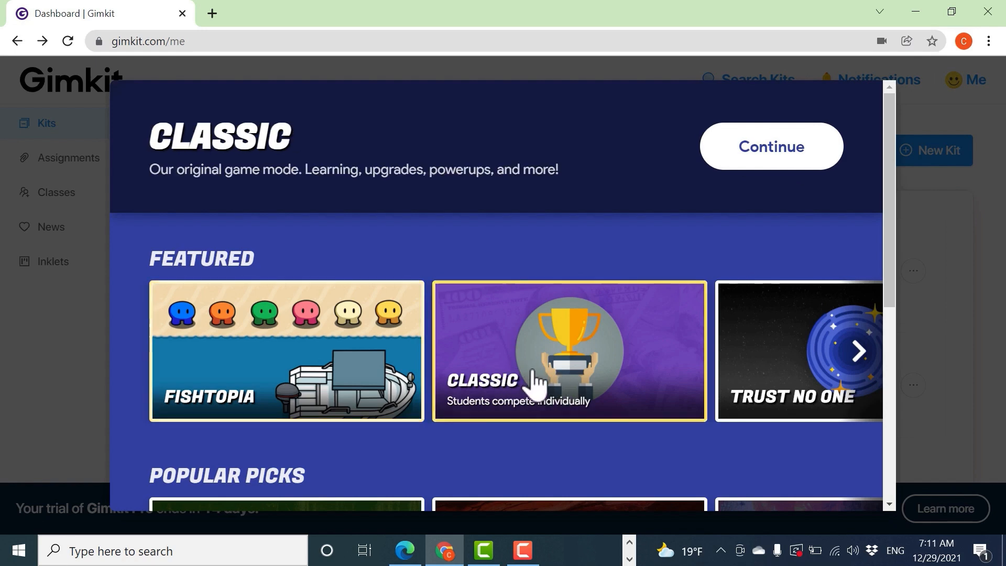
pyautogui.click(770, 166)
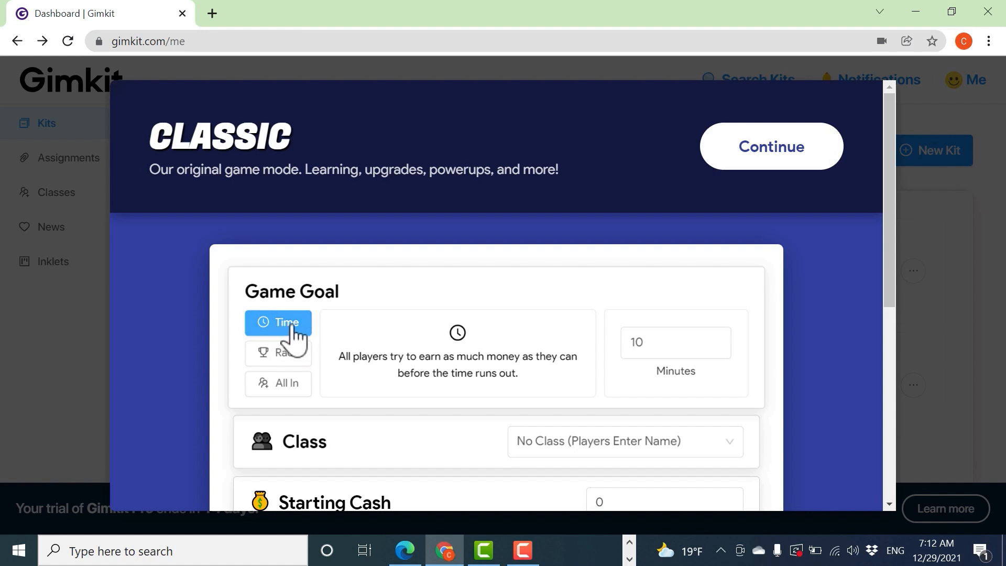
pyautogui.click(289, 357)
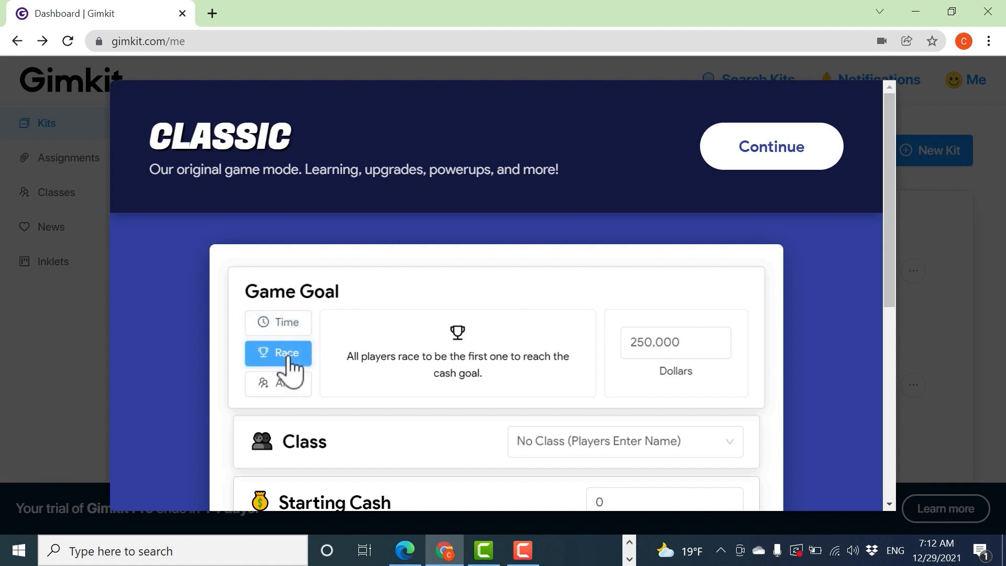
pyautogui.click(294, 383)
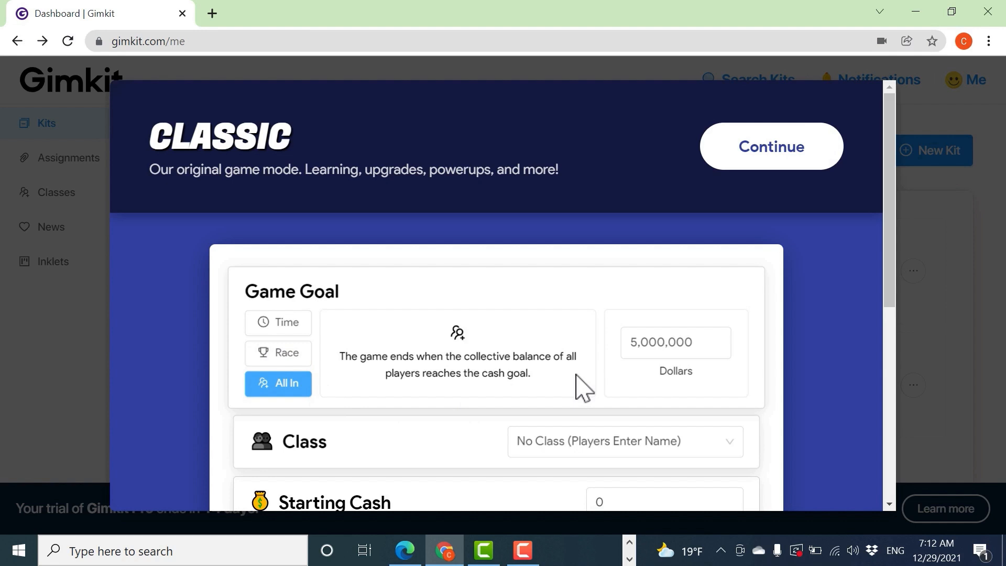
# - Set the game goal to Race with a cash goal of 10,000 dollars
pyautogui.click(286, 356)
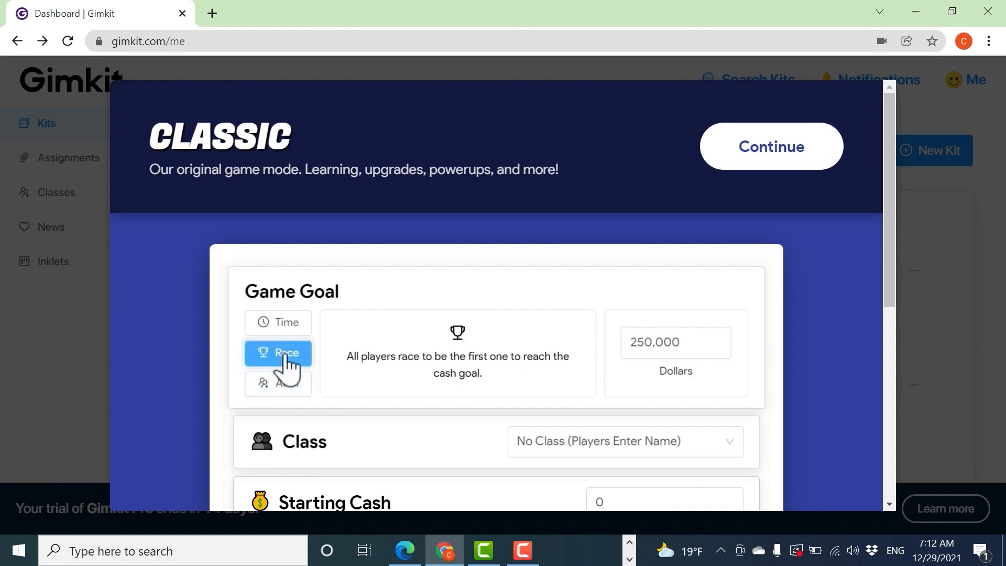
pyautogui.tripleClick(689, 343)
pyautogui.write('10,00')
pyautogui.moveTo(689, 343); pyautogui.dragTo(609, 336)
pyautogui.write('10000')
pyautogui.click(417, 348)
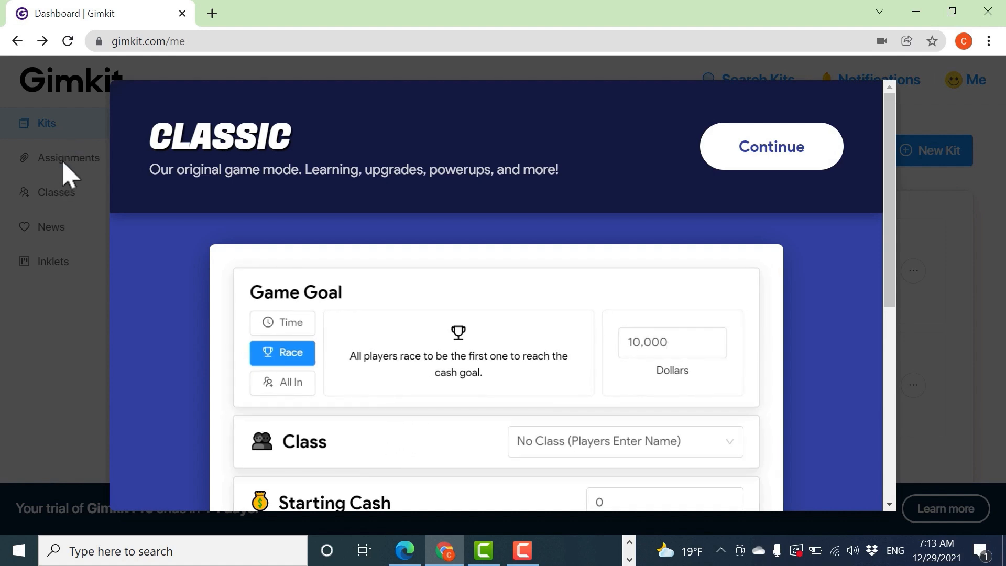
# - Review the remaining Classic game settings and the available class options
pyautogui.scroll(-4, 353, 426)
pyautogui.scroll(3, 590, 380)
pyautogui.click(591, 369)
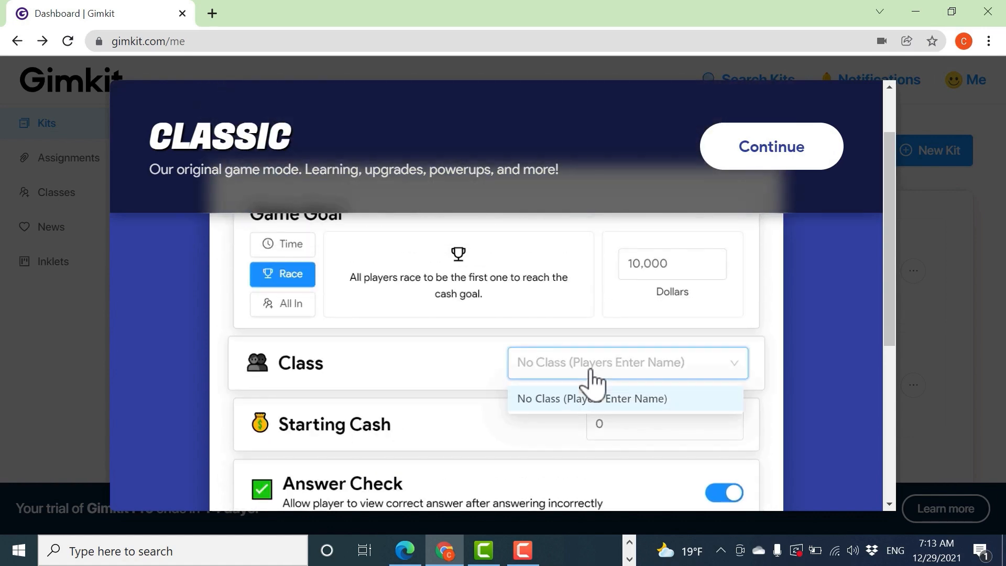
pyautogui.click(486, 372)
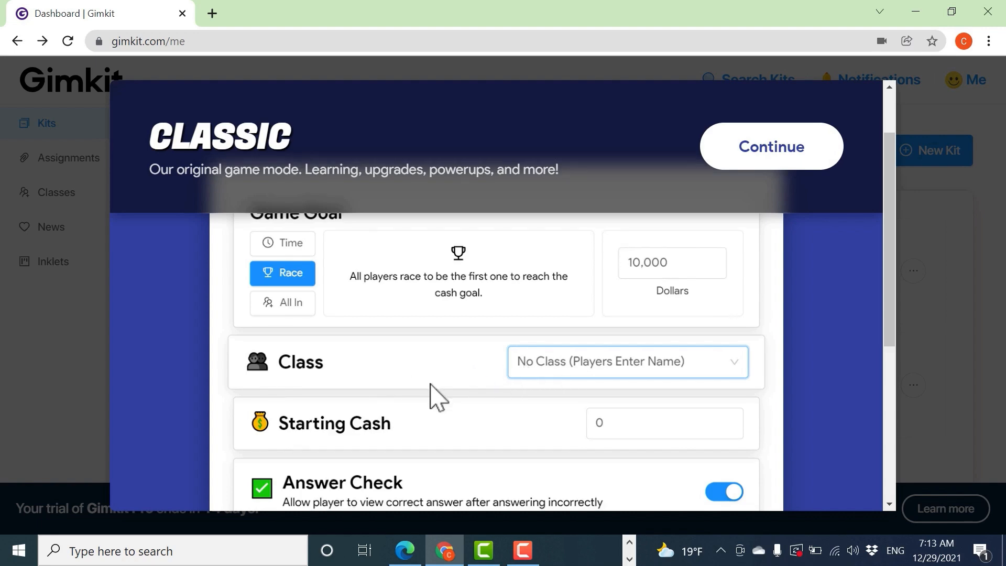
# - Set the Classic game's starting cash to 100
pyautogui.scroll(-3, 432, 395)
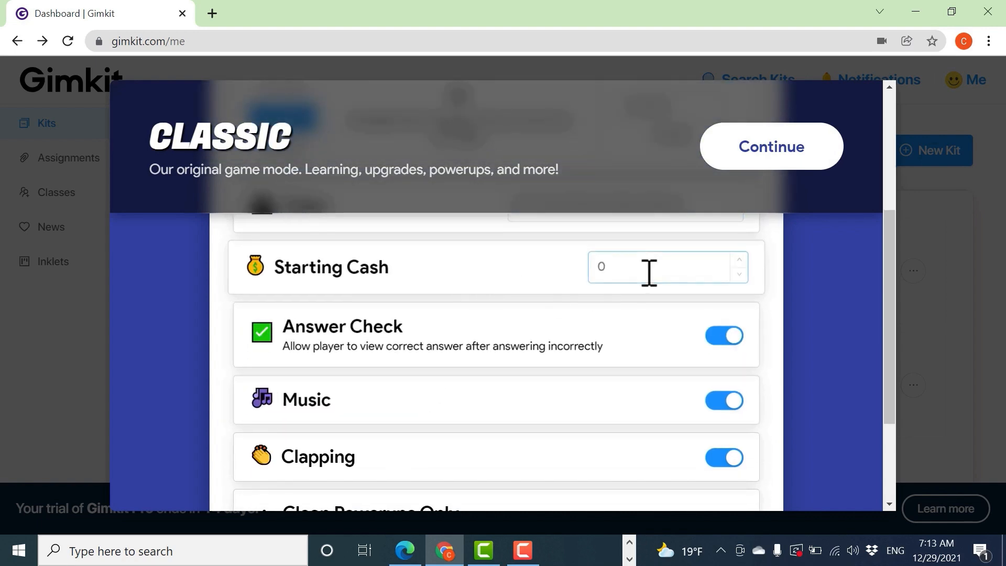
pyautogui.click(591, 266)
pyautogui.write('100')
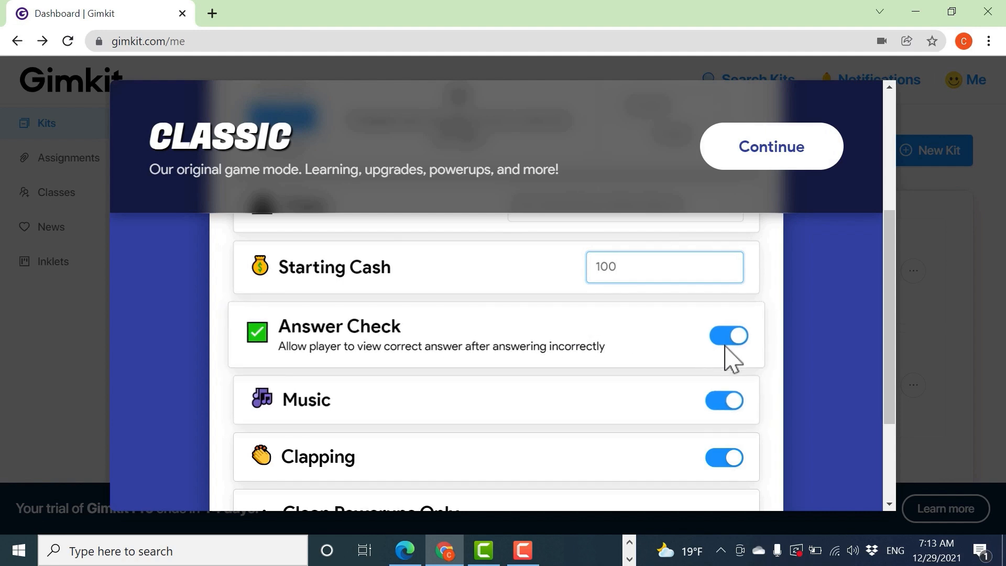
# - Turn off the game's music and continue to the live game's host lobby
pyautogui.click(734, 401)
pyautogui.scroll(-3, 624, 422)
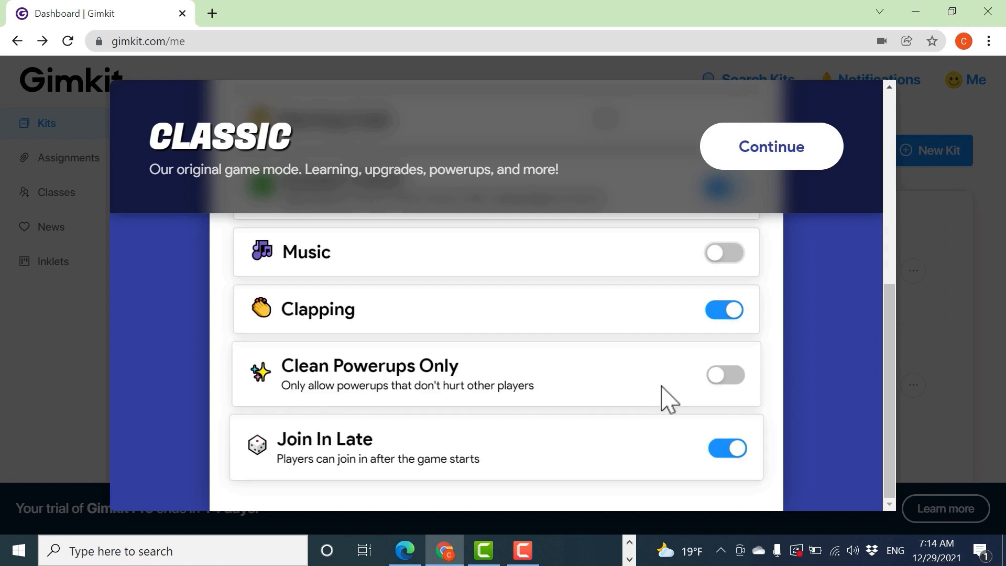
pyautogui.click(803, 157)
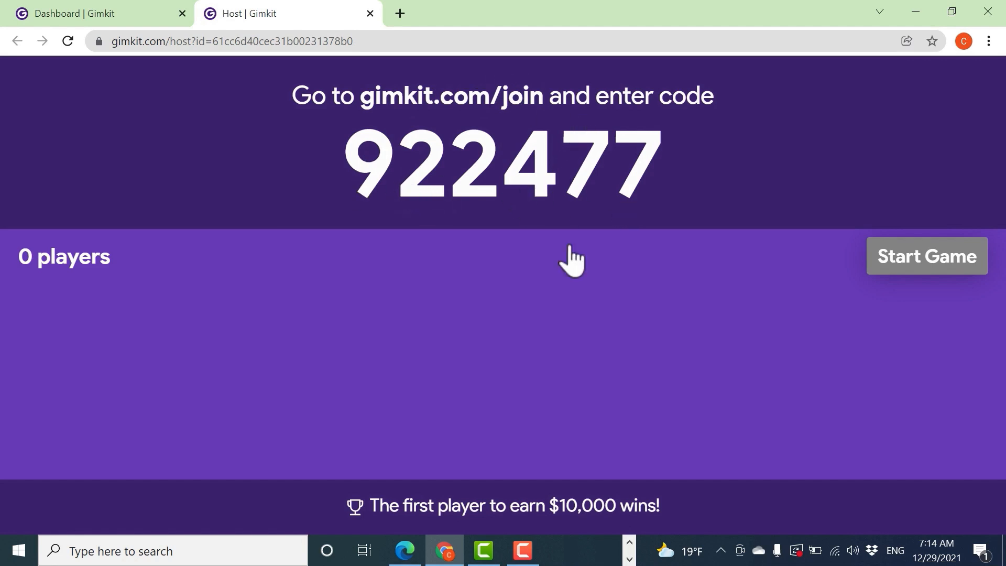
# - Switch to Microsoft Edge, go to gimkit.com/join and submit the game code 922477
pyautogui.click(404, 551)
pyautogui.write('gimkit.com/join')
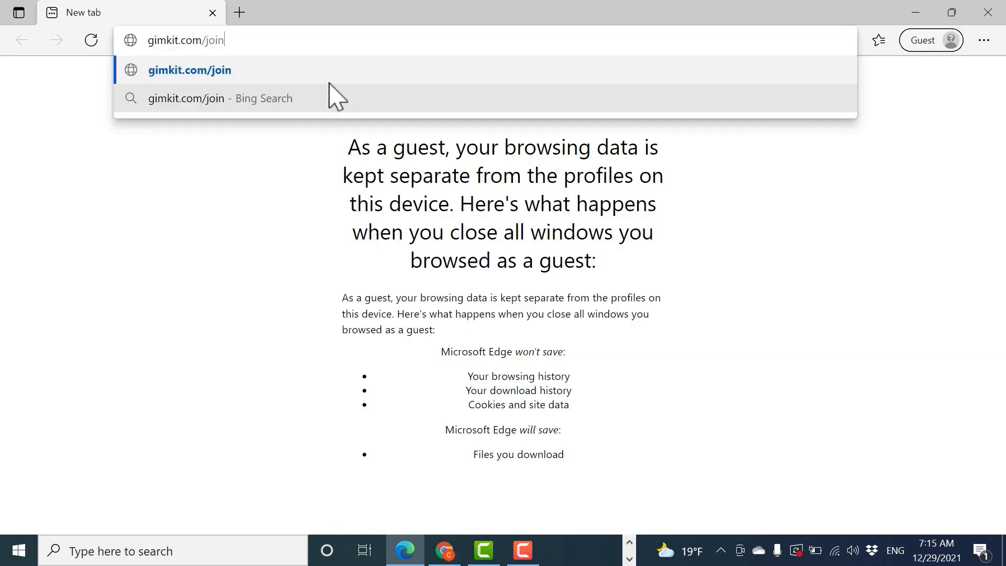
pyautogui.press('Return')
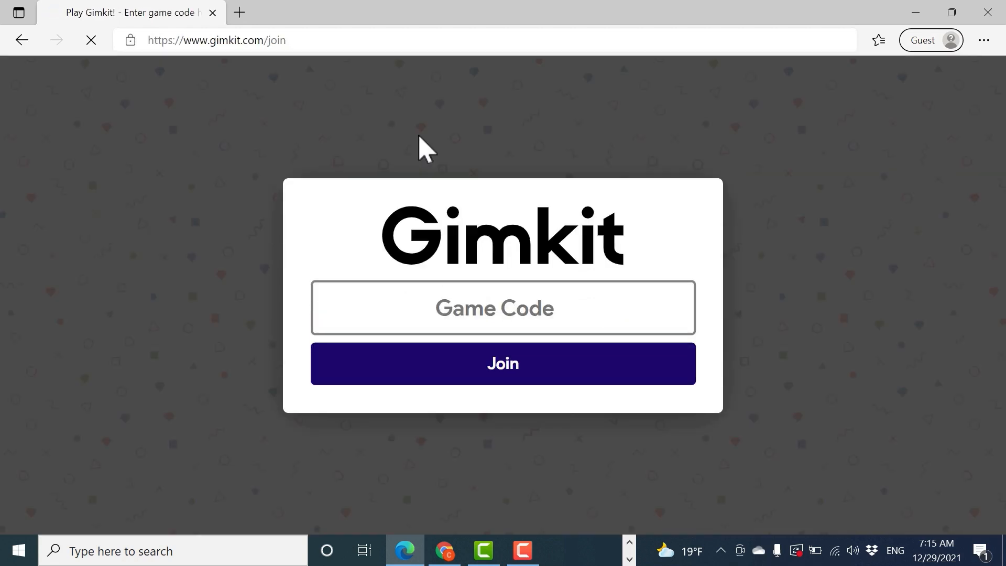
pyautogui.click(466, 325)
pyautogui.write('922477')
pyautogui.click(508, 376)
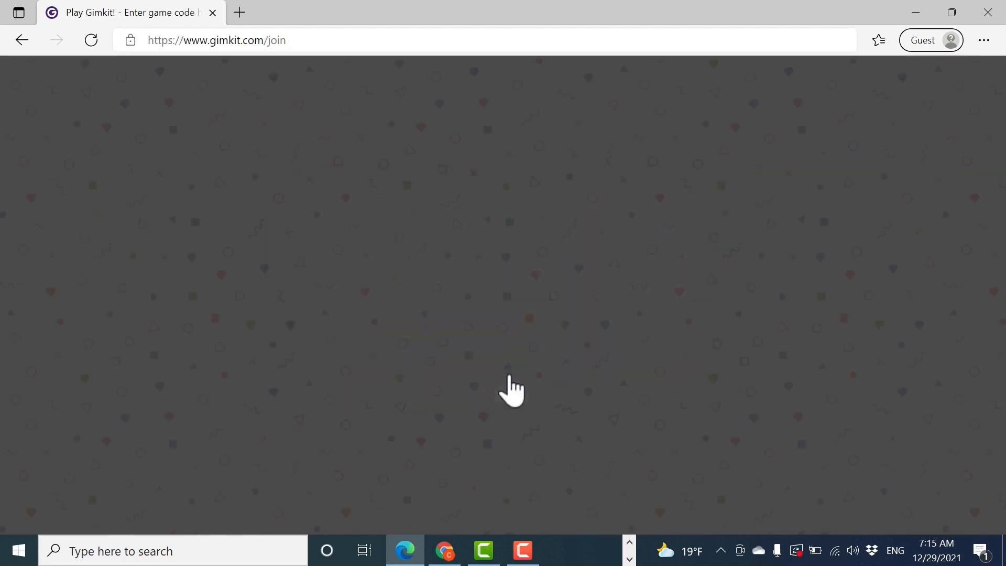
# - Enter the player's name and join the live game
pyautogui.click(519, 307)
pyautogui.write('c')
pyautogui.click(501, 373)
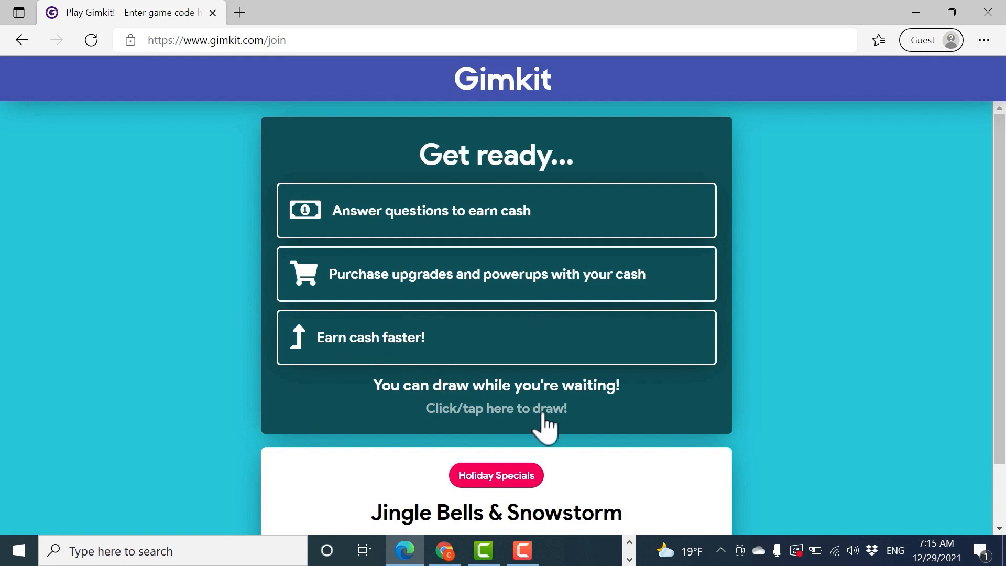
# - Open the drawing area of the waiting screen and scribble several freehand green pencil strokes across it
pyautogui.click(502, 421)
pyautogui.moveTo(371, 205)
pyautogui.mouseDown()
pyautogui.moveTo(391, 324)
pyautogui.moveTo(546, 393)
pyautogui.mouseUp()
pyautogui.moveTo(518, 174)
pyautogui.mouseDown()
pyautogui.moveTo(572, 384)
pyautogui.moveTo(601, 378)
pyautogui.mouseUp()
pyautogui.moveTo(632, 166)
pyautogui.mouseDown()
pyautogui.moveTo(712, 254)
pyautogui.moveTo(712, 320)
pyautogui.mouseUp()
pyautogui.moveTo(368, 242)
pyautogui.mouseDown()
pyautogui.moveTo(622, 267)
pyautogui.moveTo(591, 390)
pyautogui.mouseUp()
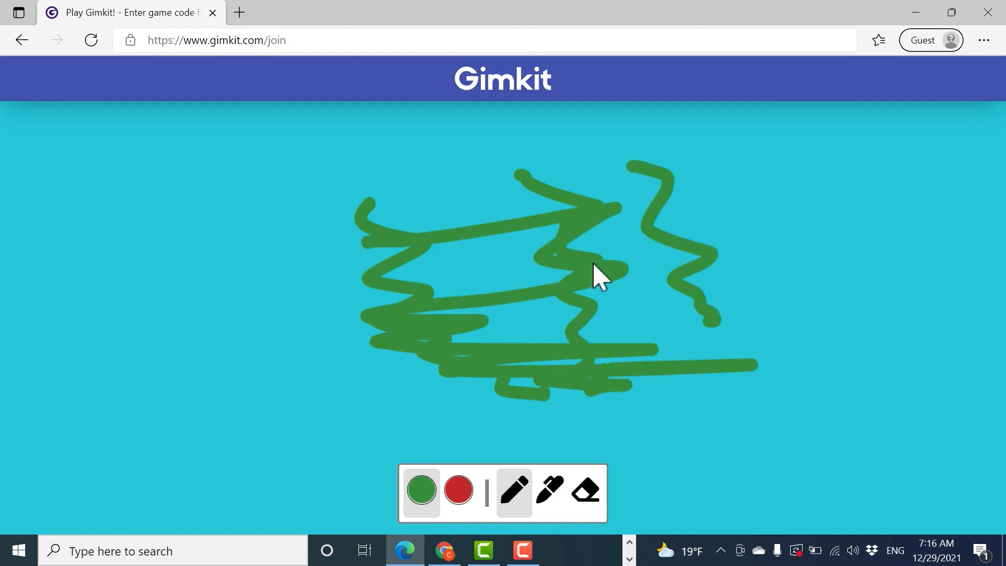
# - Start the game from the host lobby in Chrome and return to the player's view in Microsoft Edge
pyautogui.click(444, 550)
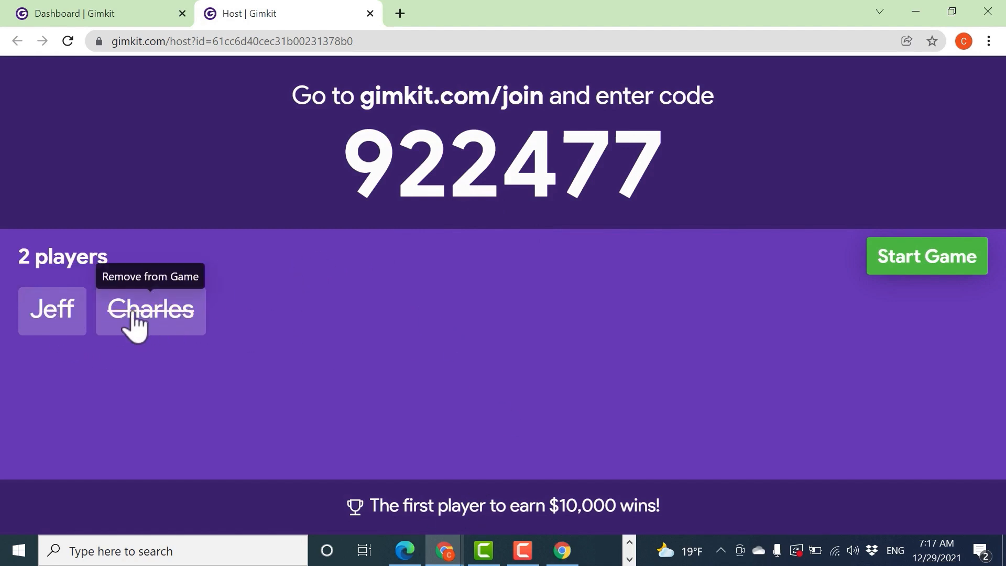
pyautogui.click(911, 277)
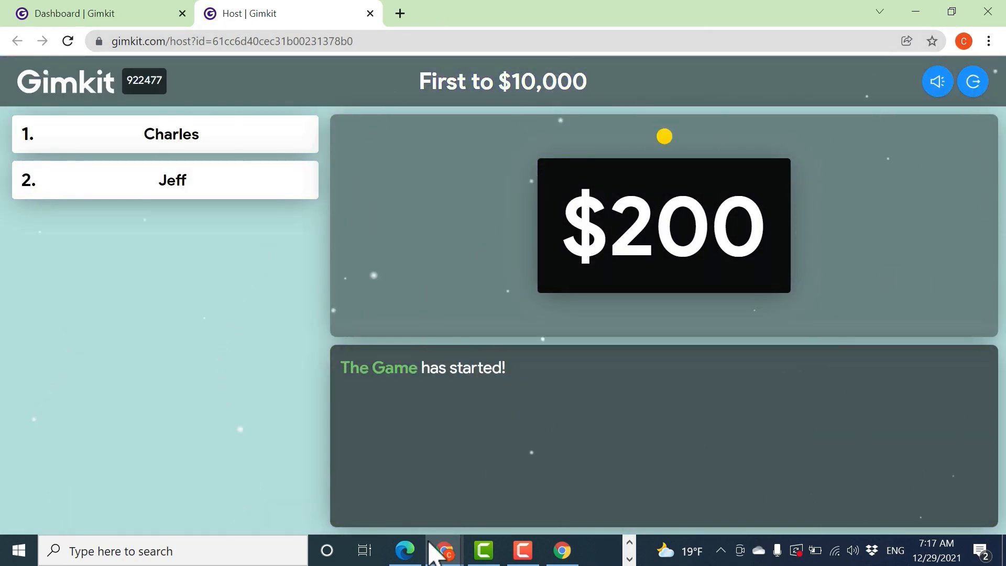
pyautogui.click(412, 553)
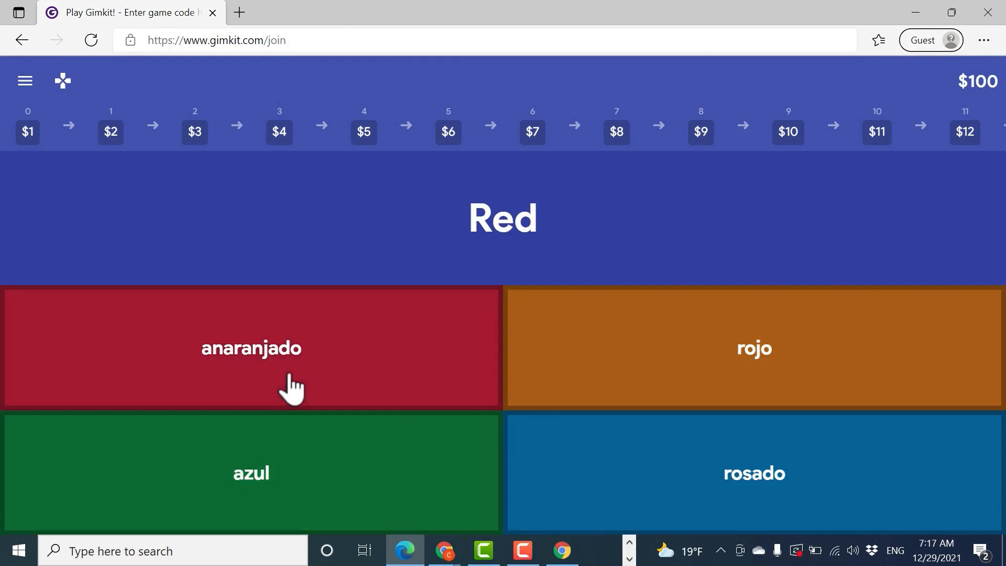
# - Answer the Red question with rojo, purple with violeta, and green with verde
pyautogui.click(674, 366)
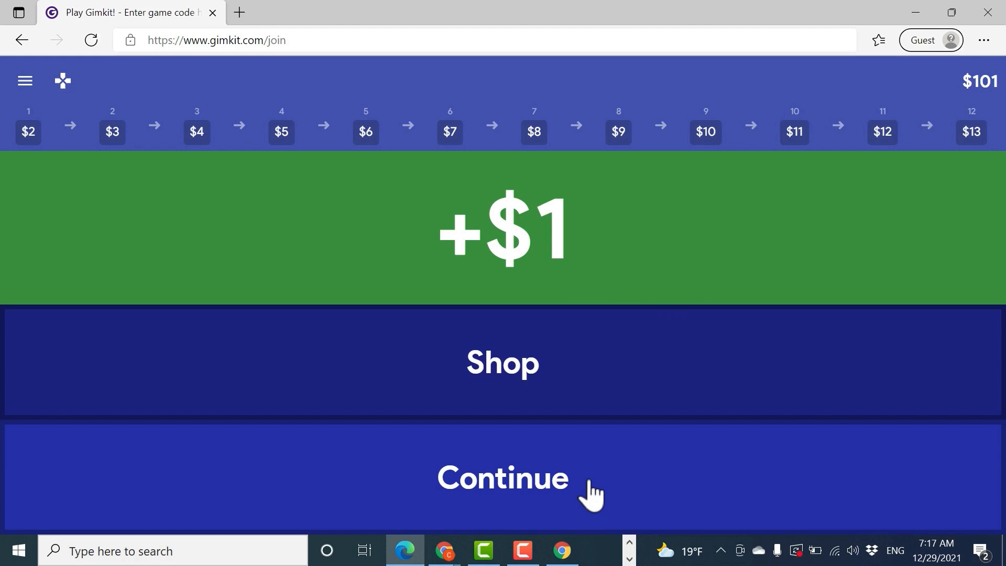
pyautogui.click(589, 482)
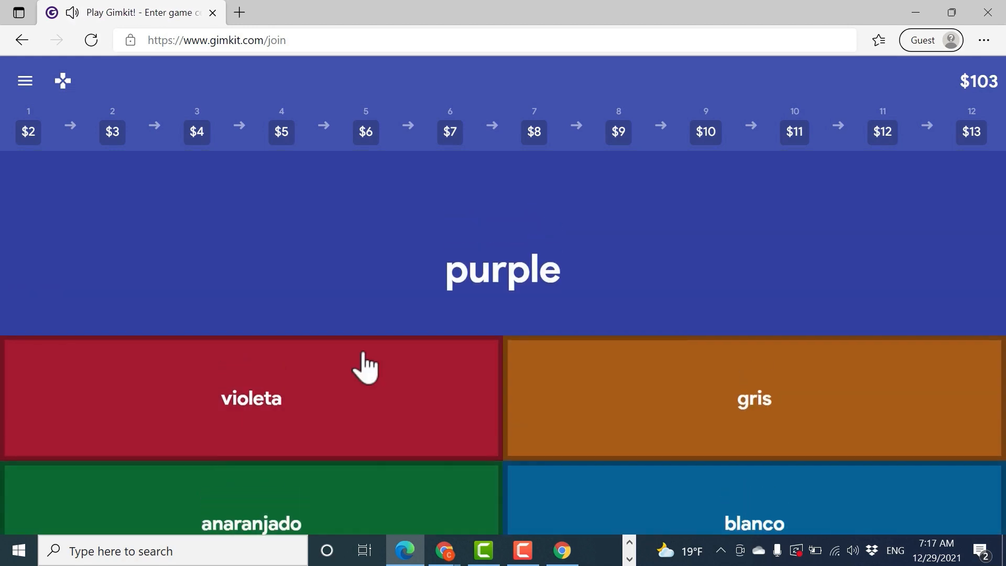
pyautogui.click(365, 366)
pyautogui.click(582, 479)
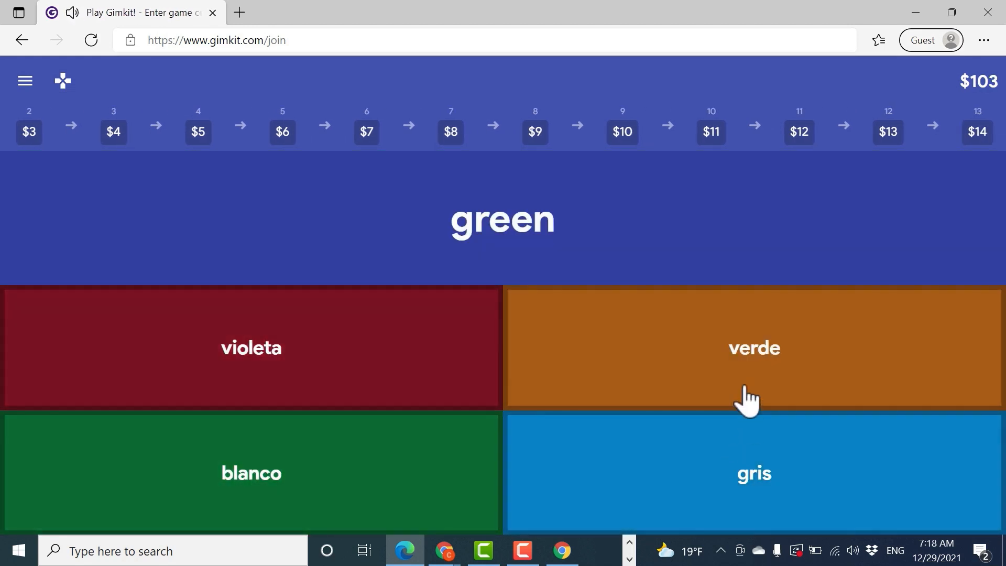
pyautogui.click(746, 398)
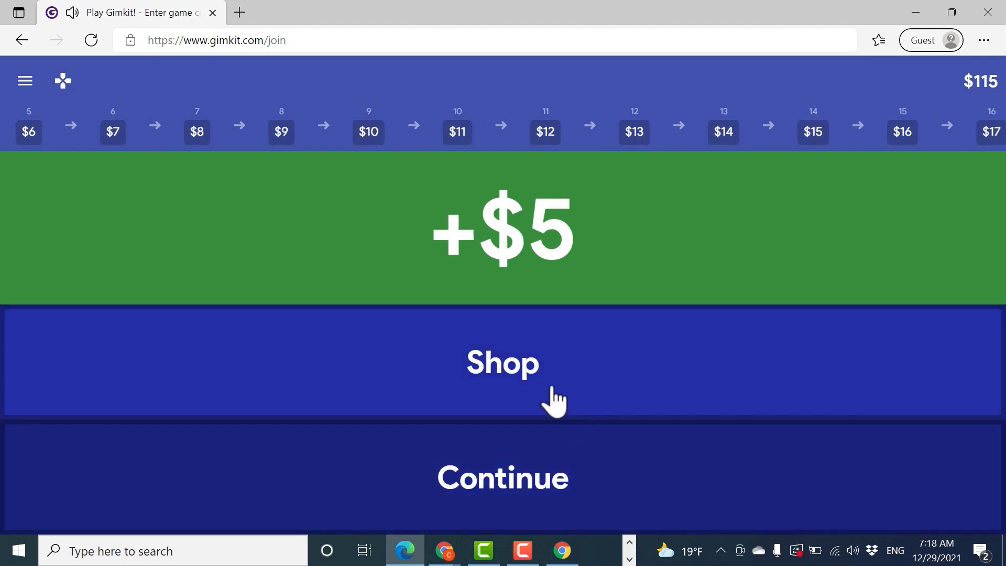
# - Buy the Level 2 Multiplier of 1.5x for $50 in the shop and answer the Red question with rojo
pyautogui.click(530, 379)
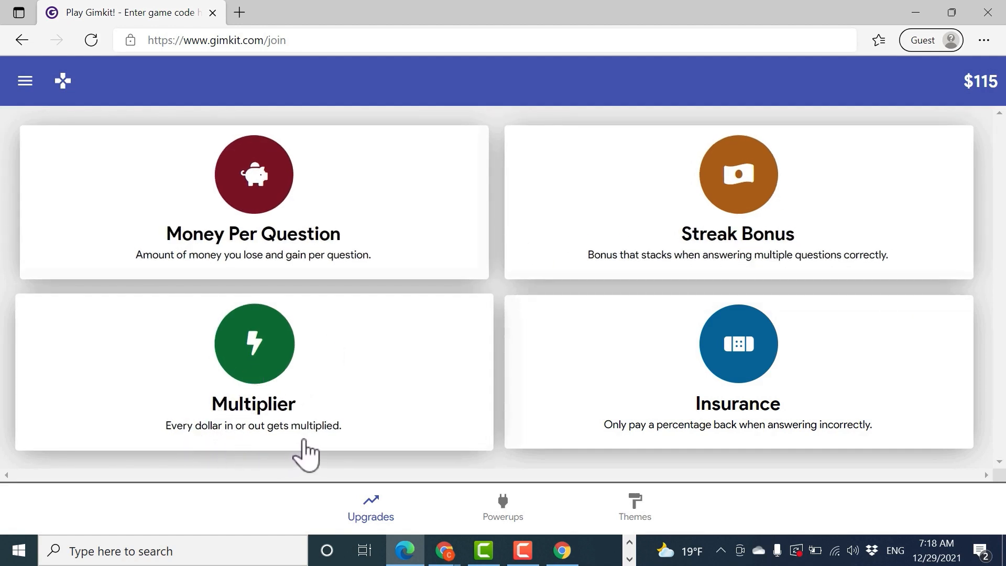
pyautogui.click(268, 381)
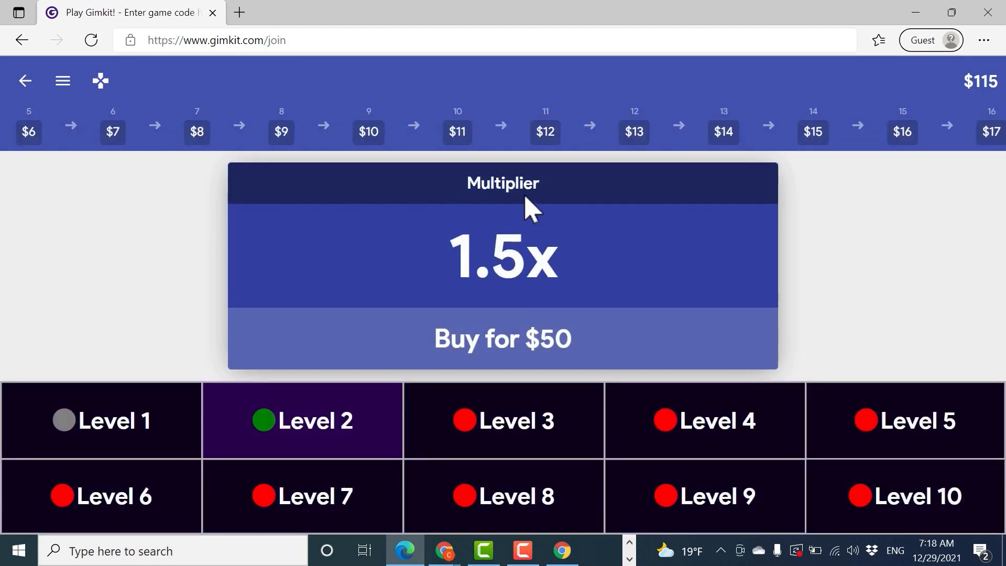
pyautogui.click(564, 346)
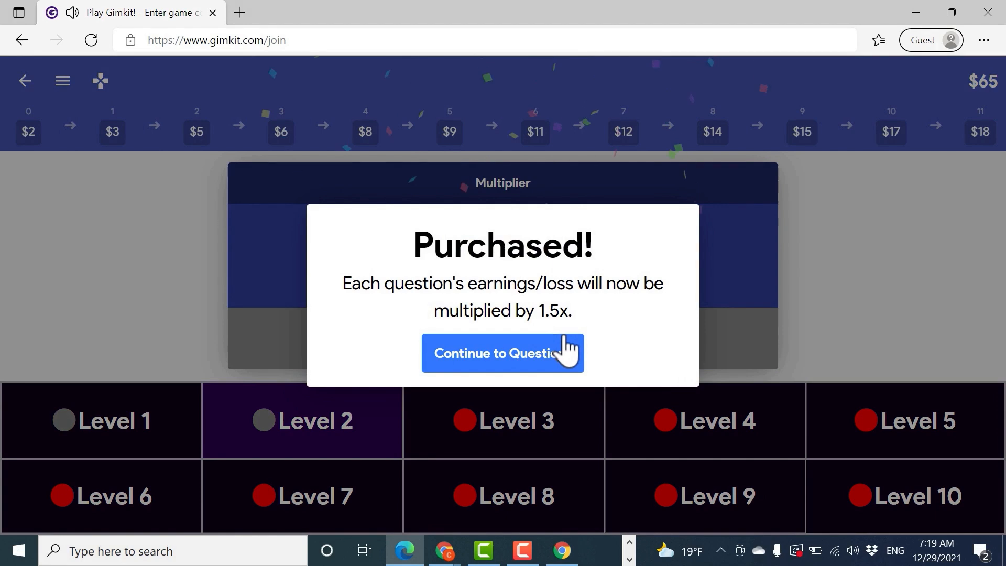
pyautogui.click(561, 350)
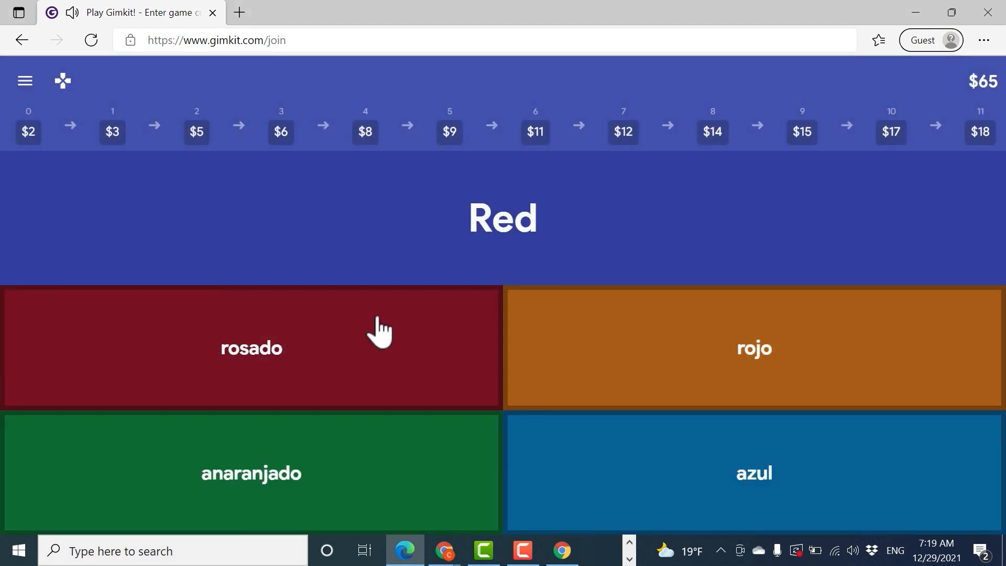
pyautogui.click(639, 396)
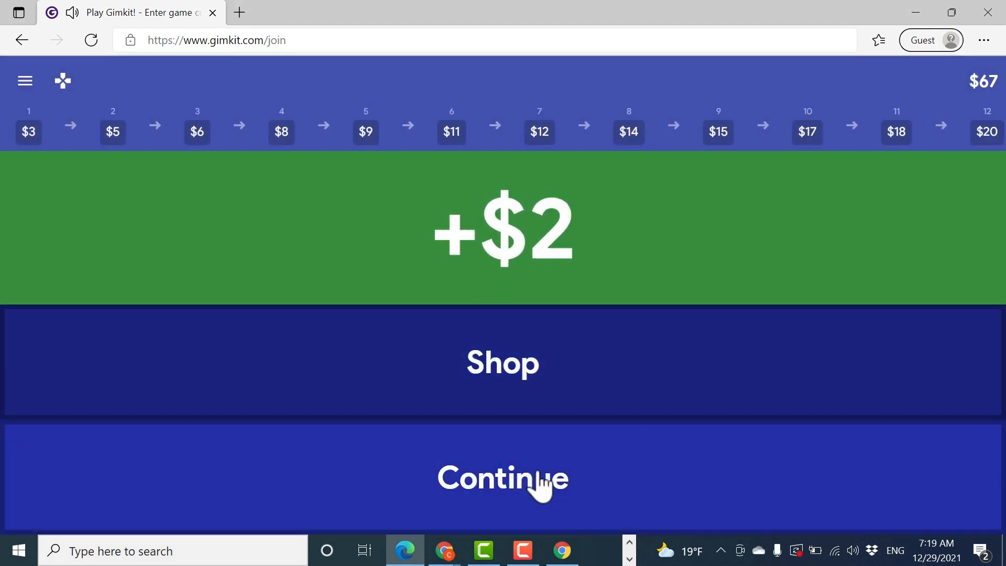
pyautogui.click(541, 485)
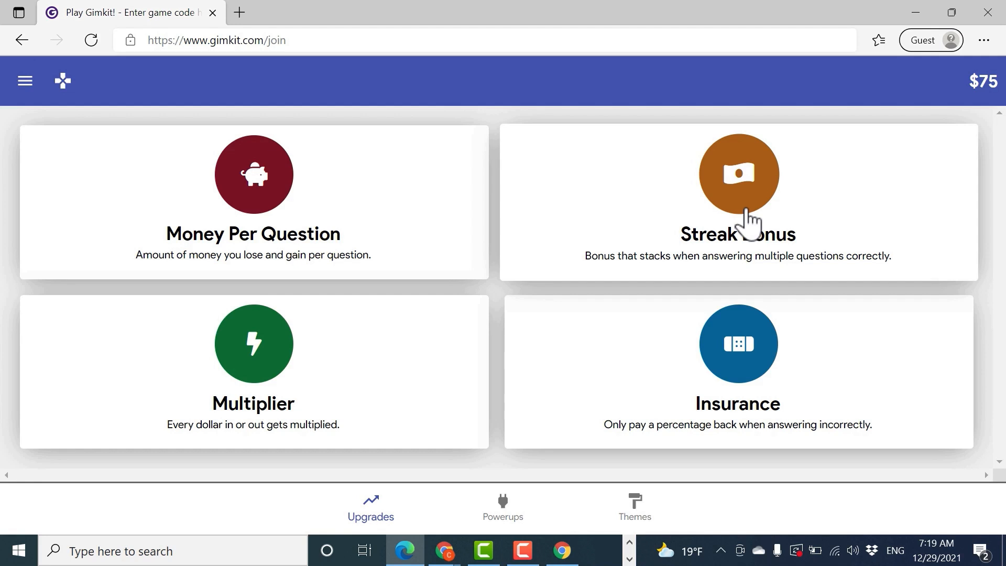
# - Compare the Streak Bonus levels, buy Level 2 with a $3 bonus for $20, and continue to the questions
pyautogui.click(747, 212)
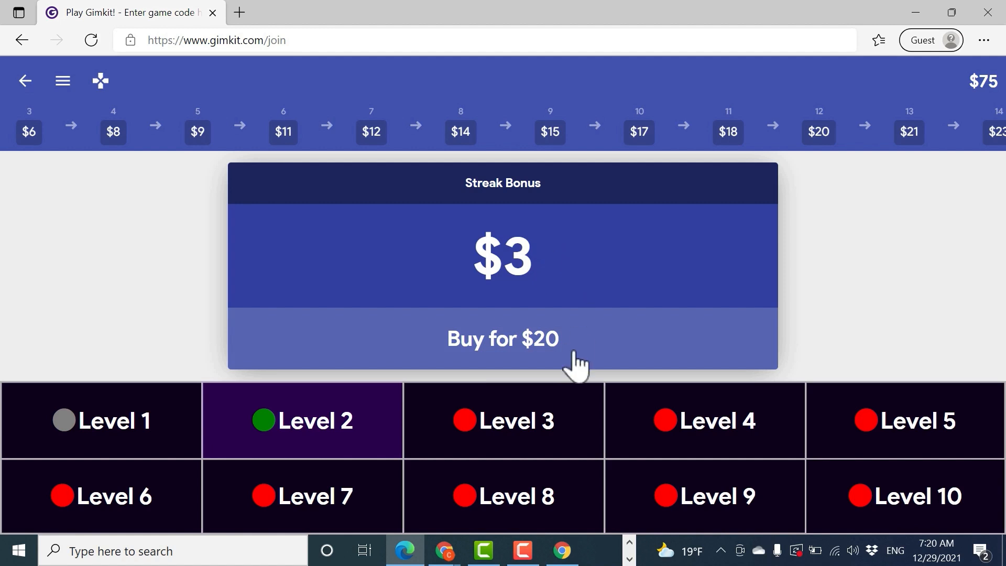
pyautogui.click(569, 419)
pyautogui.click(723, 422)
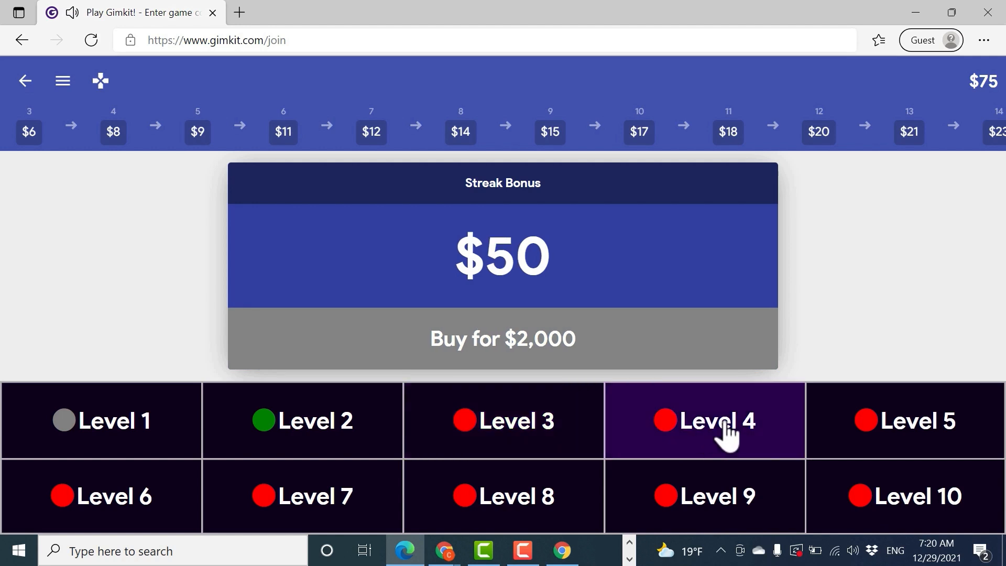
pyautogui.click(894, 440)
pyautogui.click(452, 507)
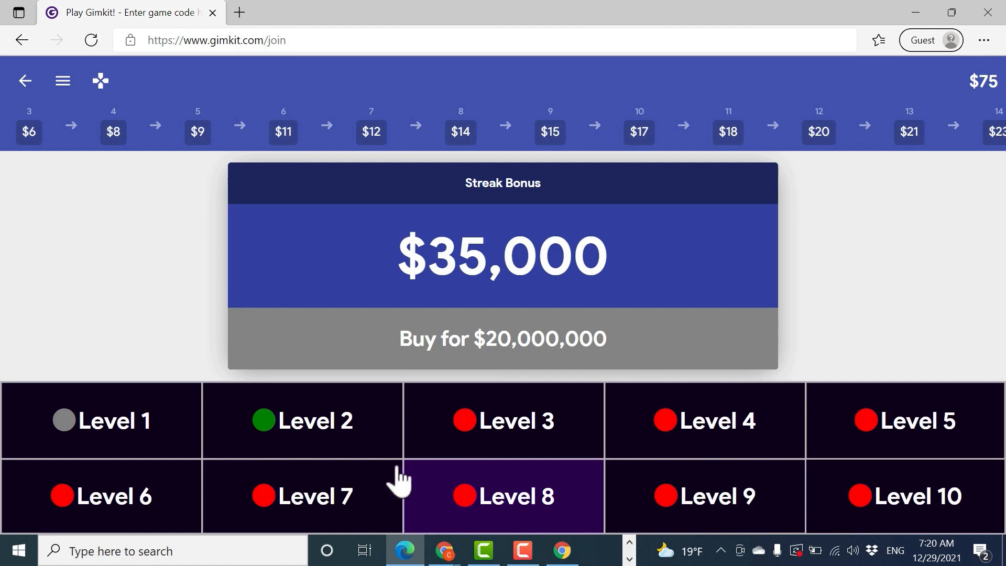
pyautogui.click(352, 421)
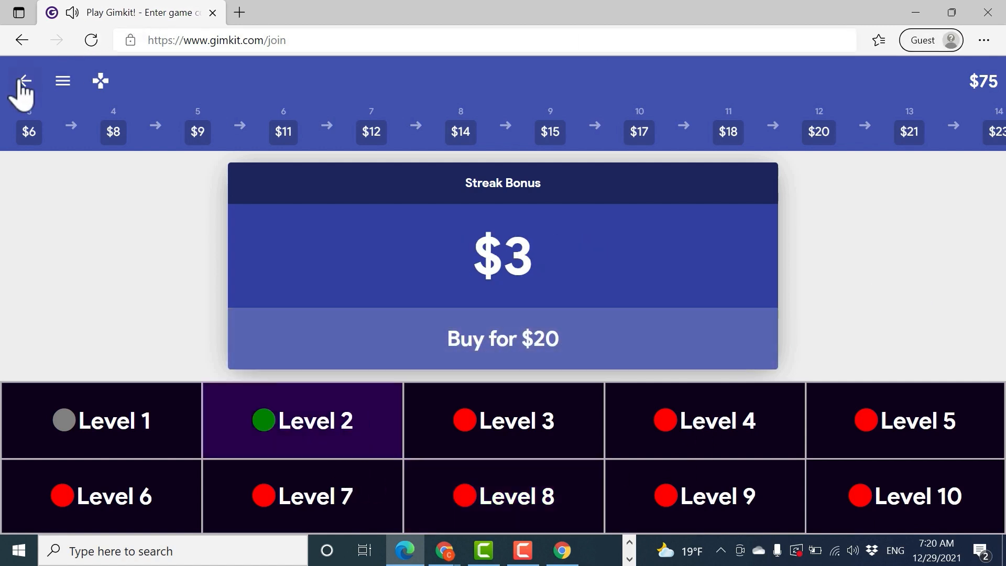
pyautogui.click(542, 358)
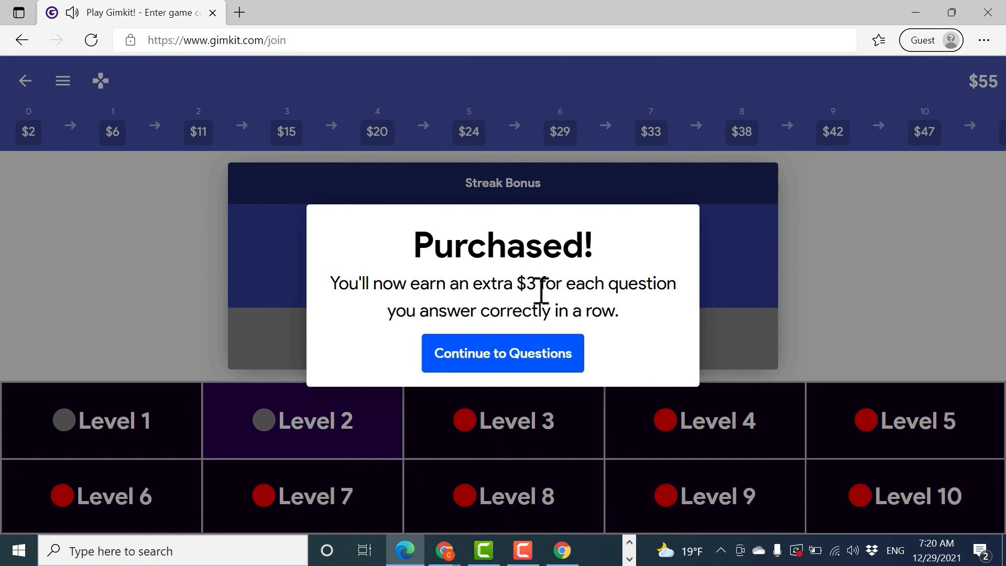
pyautogui.click(542, 359)
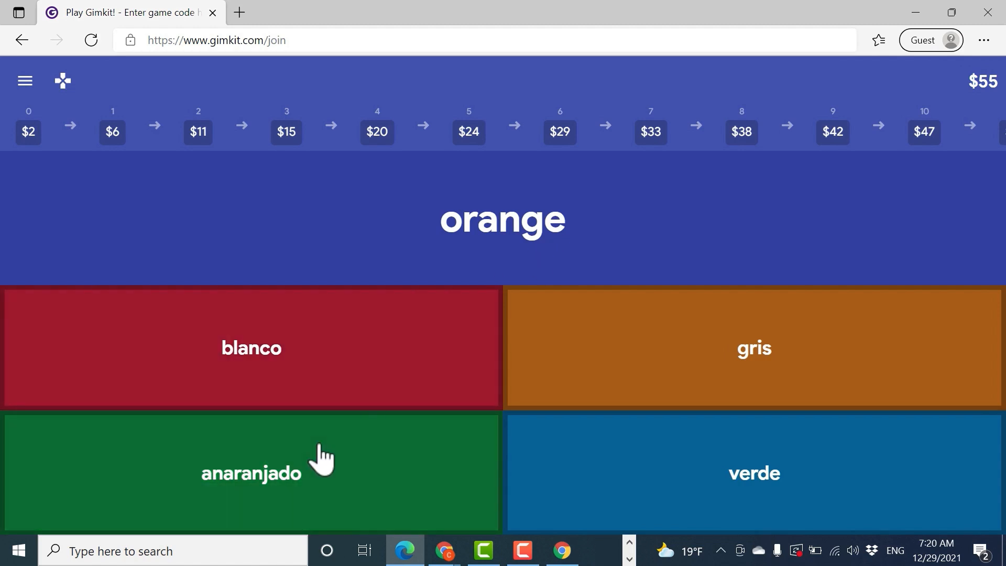
# - Answer the orange question with anaranjado, white with blanco, and two more questions correctly
pyautogui.click(305, 473)
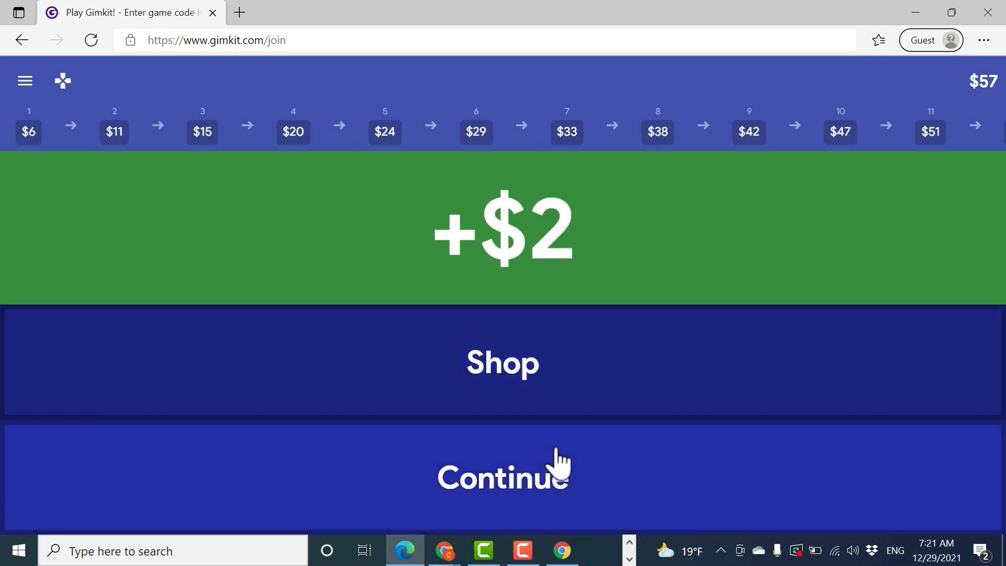
pyautogui.click(539, 463)
pyautogui.write('blanco')
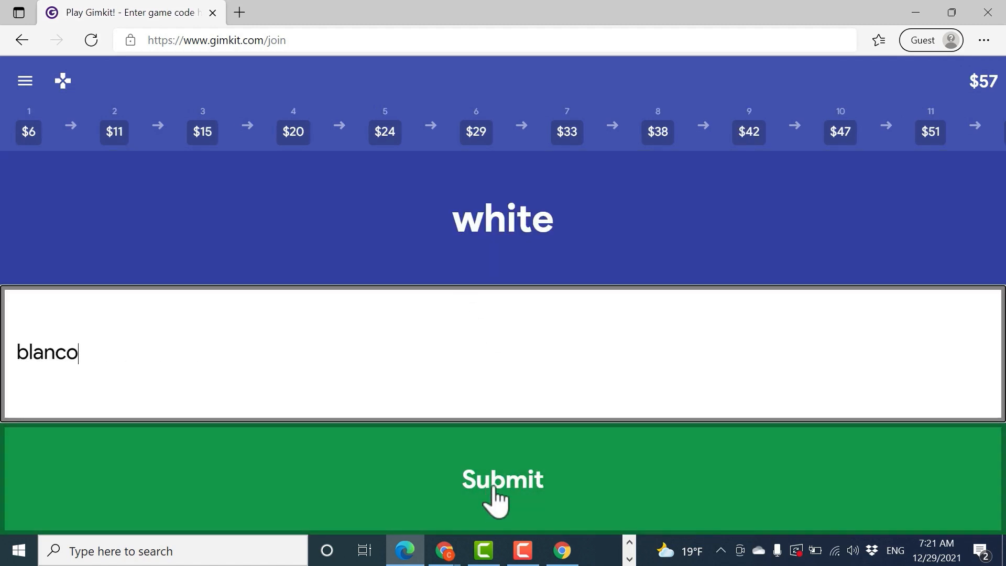
pyautogui.click(495, 501)
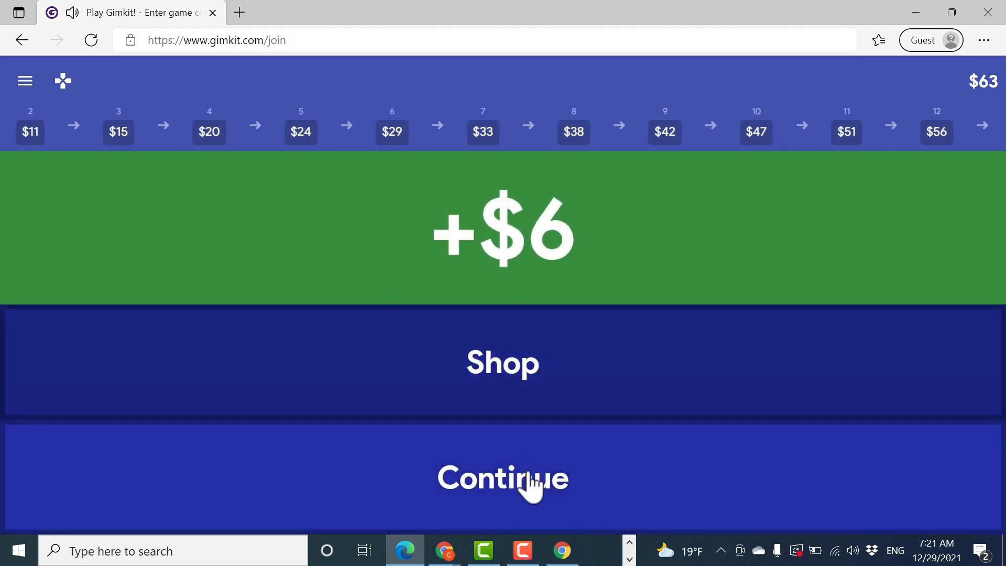
pyautogui.click(530, 483)
pyautogui.click(681, 382)
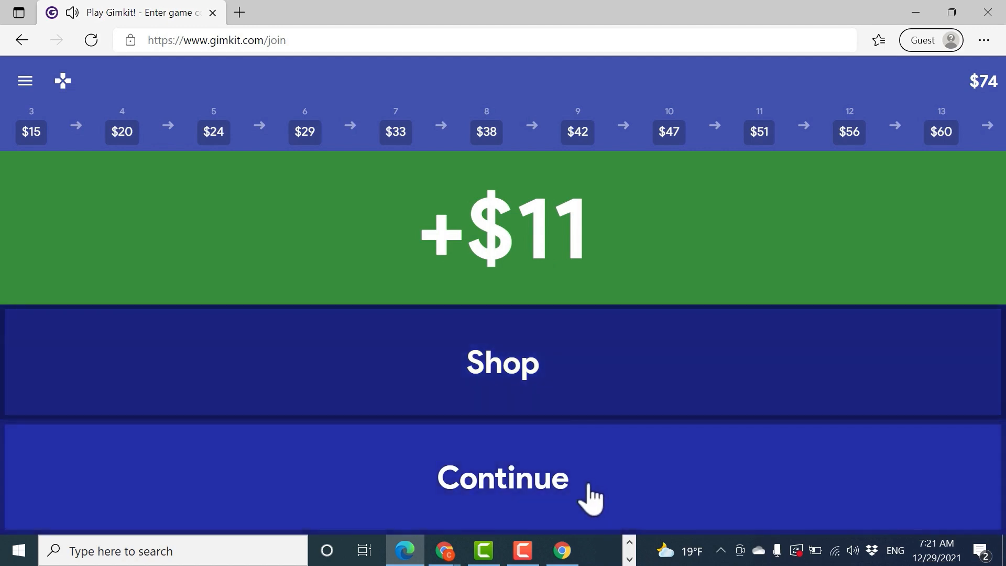
pyautogui.click(585, 503)
pyautogui.click(592, 363)
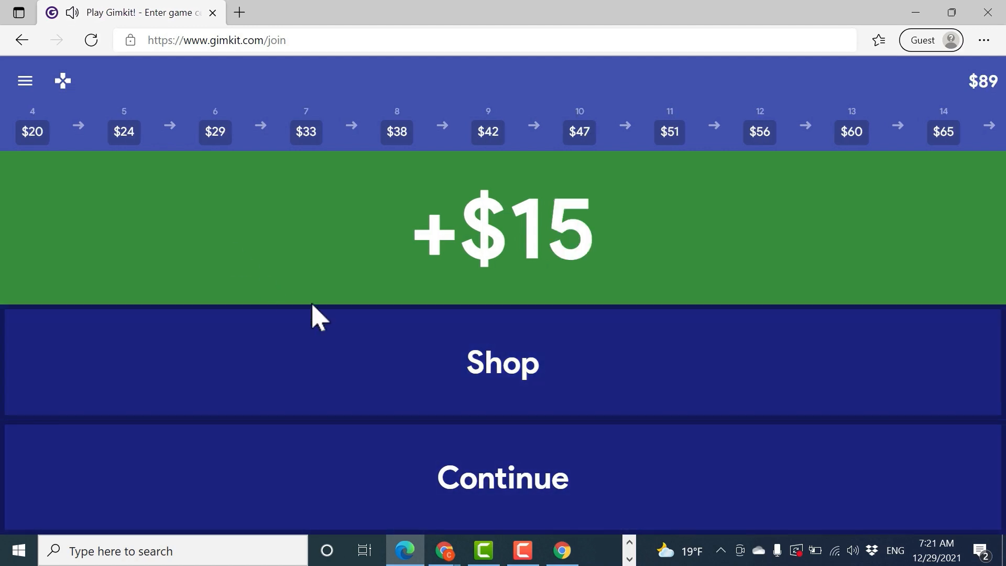
# - View the player rankings during the game and close them again
pyautogui.click(63, 84)
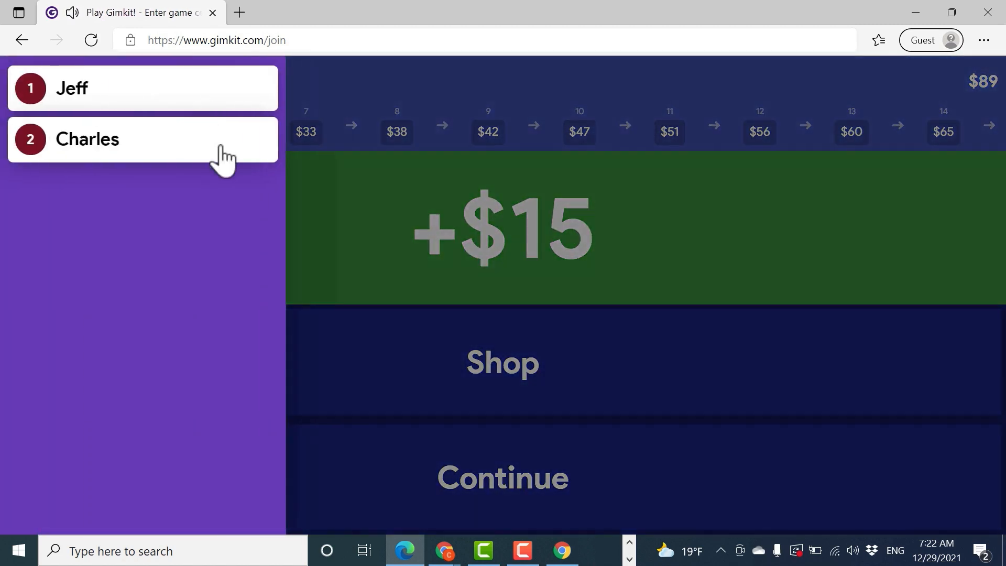
pyautogui.click(367, 102)
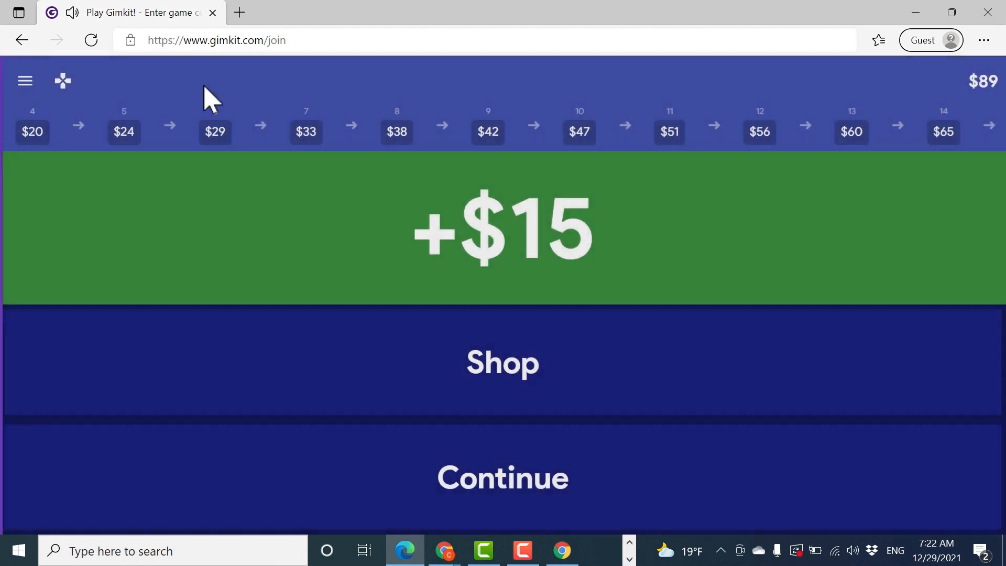
# - View the shop's upgrade categories and return to the game questions
pyautogui.click(27, 91)
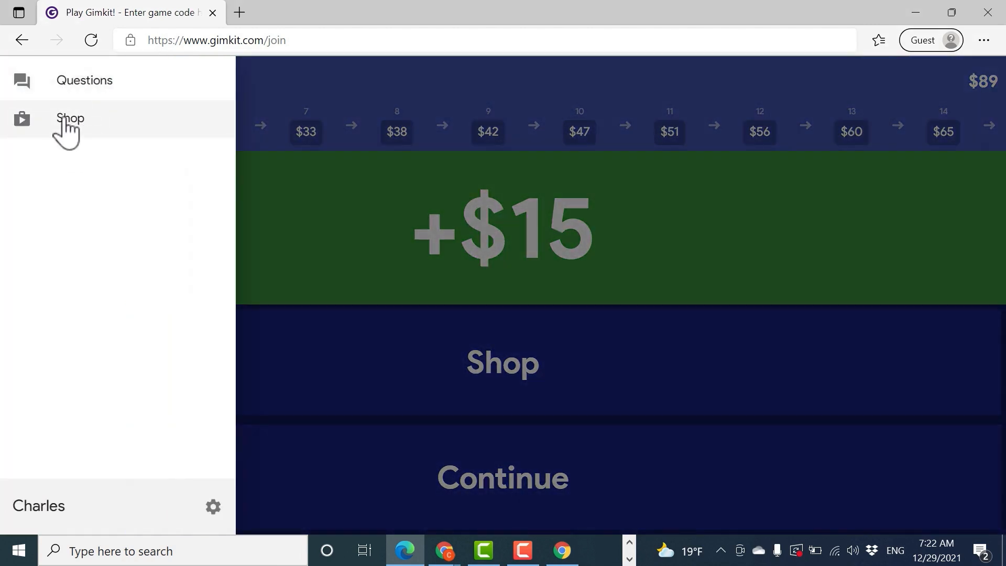
pyautogui.click(516, 373)
pyautogui.click(517, 374)
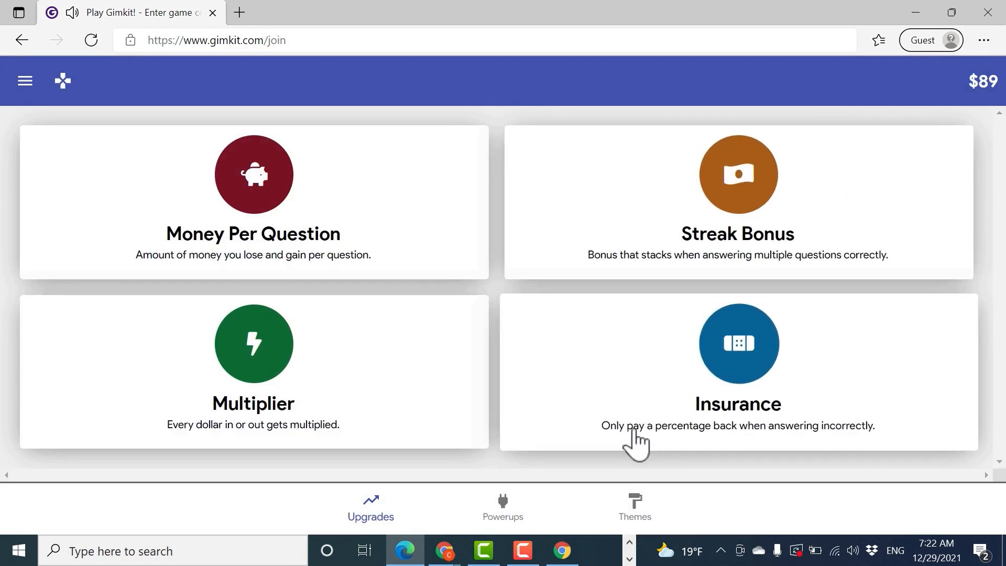
pyautogui.click(25, 84)
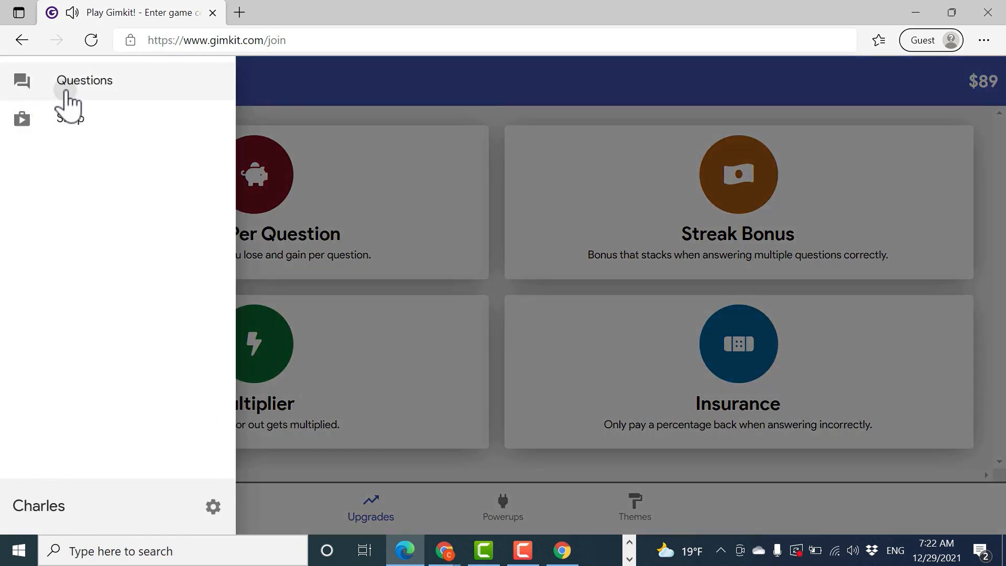
pyautogui.click(68, 99)
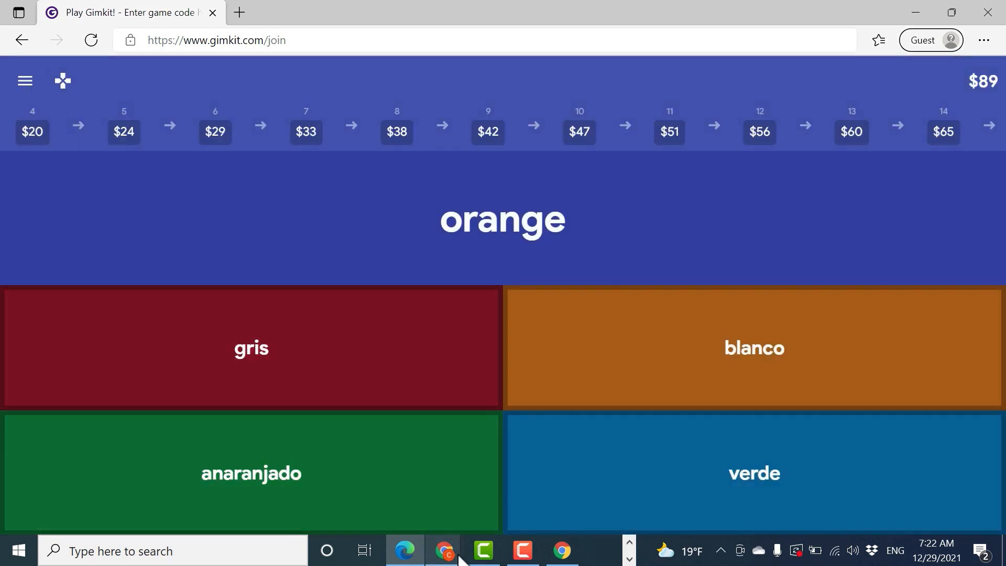
# - Switch to the host window in Chrome, raise the second-ranked player's balance by 10% twice, lower it by 10%, and ice that player
pyautogui.click(447, 554)
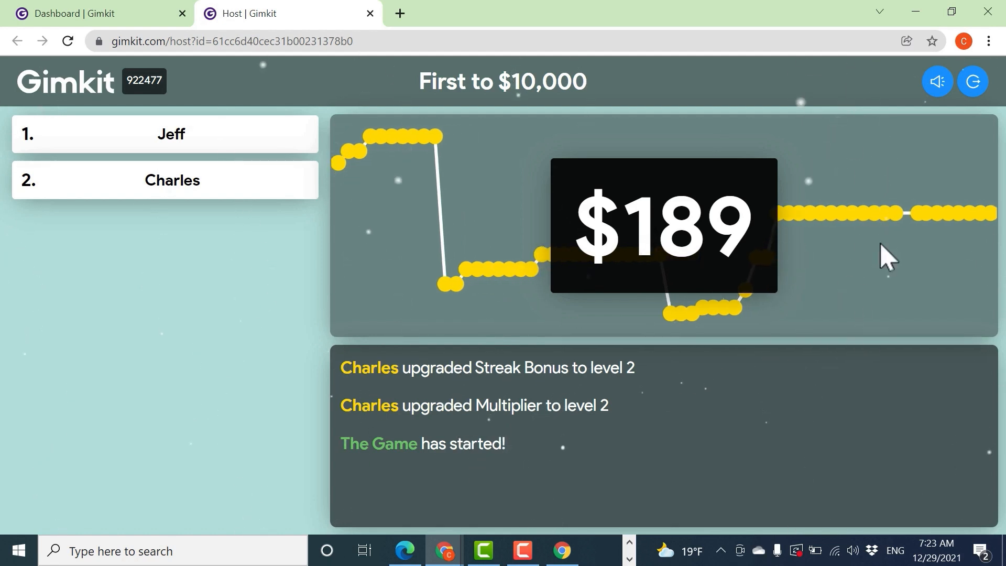
pyautogui.click(195, 147)
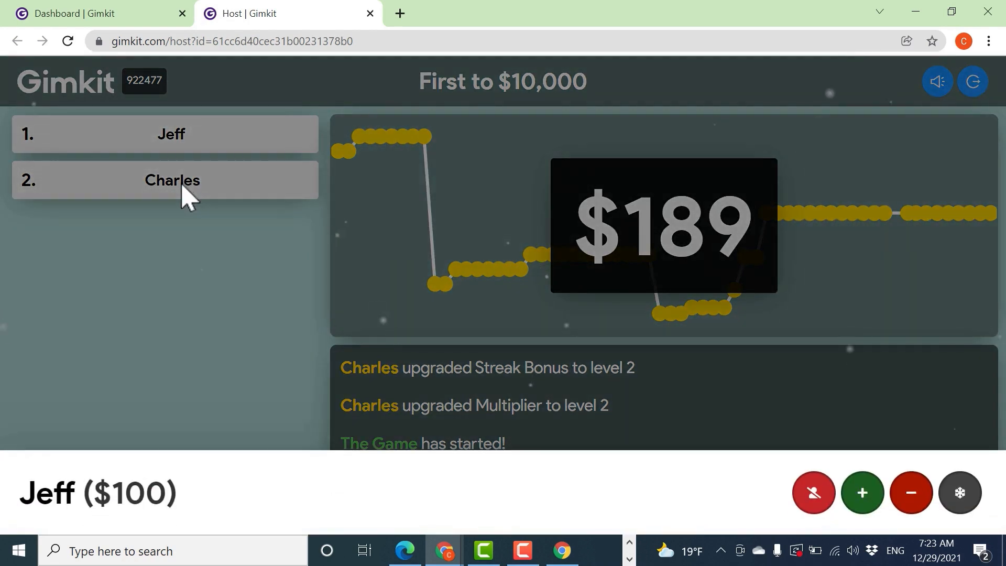
pyautogui.click(181, 187)
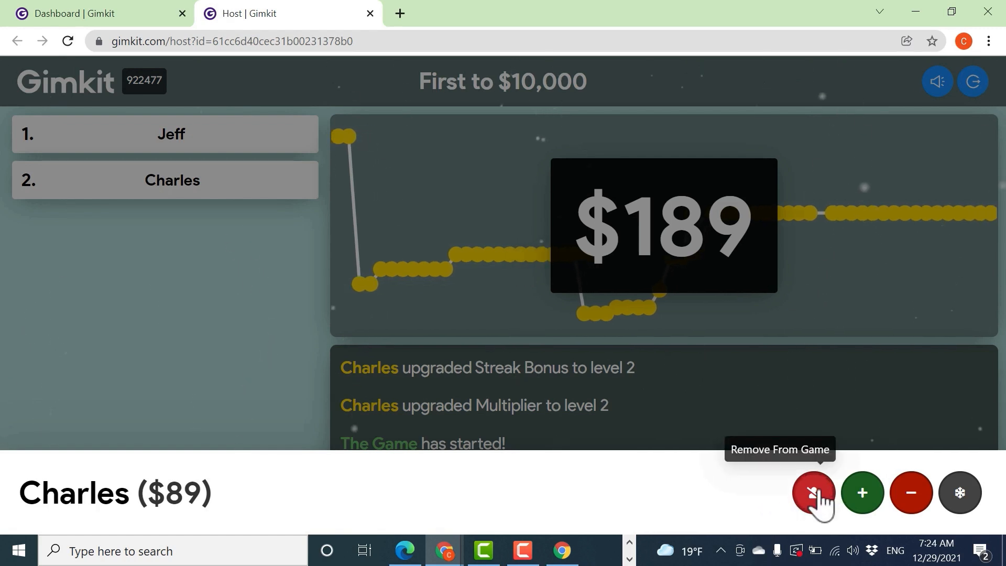
pyautogui.click(864, 495)
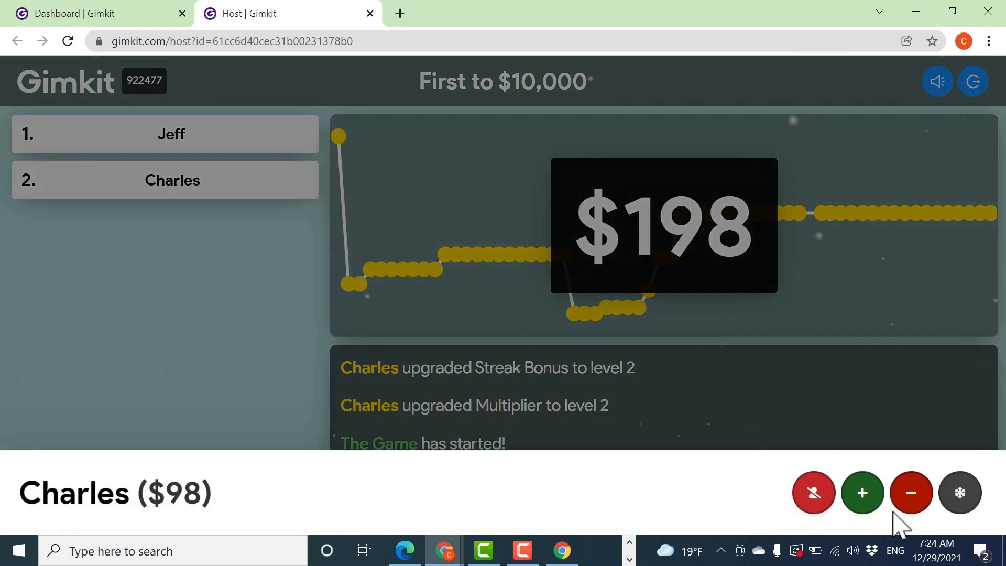
pyautogui.click(867, 503)
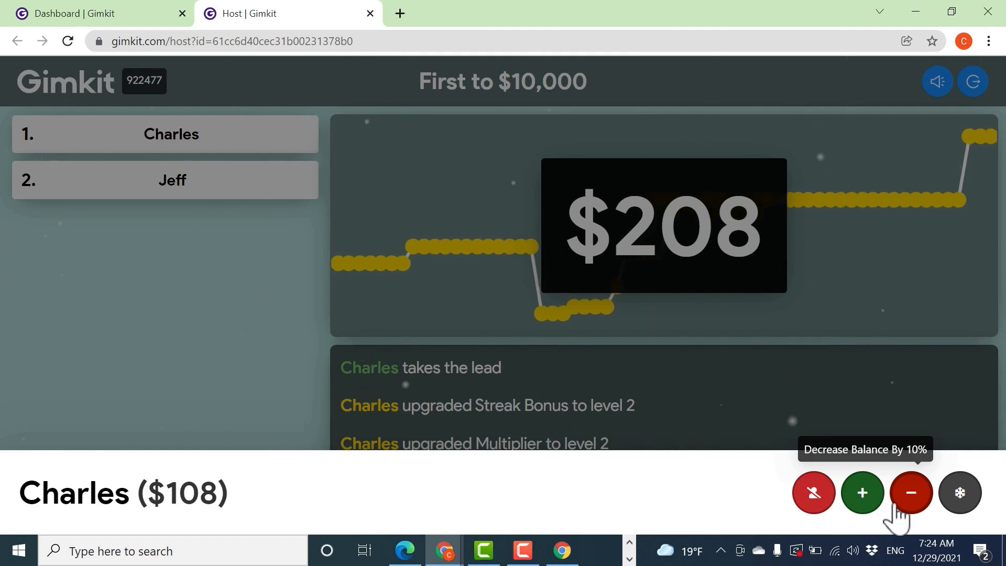
pyautogui.click(911, 485)
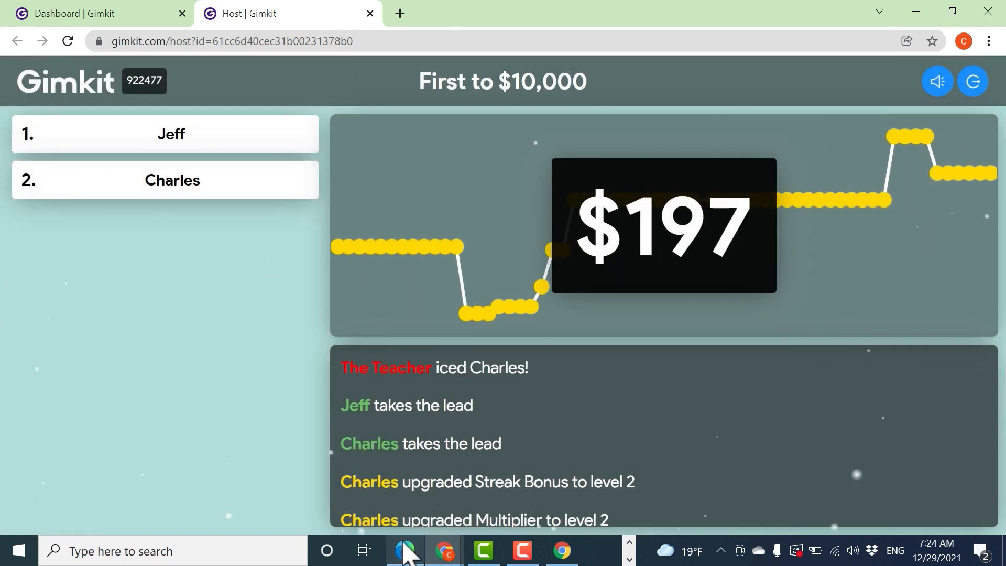
# - Check the game from the student's view in Edge and return to the Gimkit host window in Chrome
pyautogui.click(406, 549)
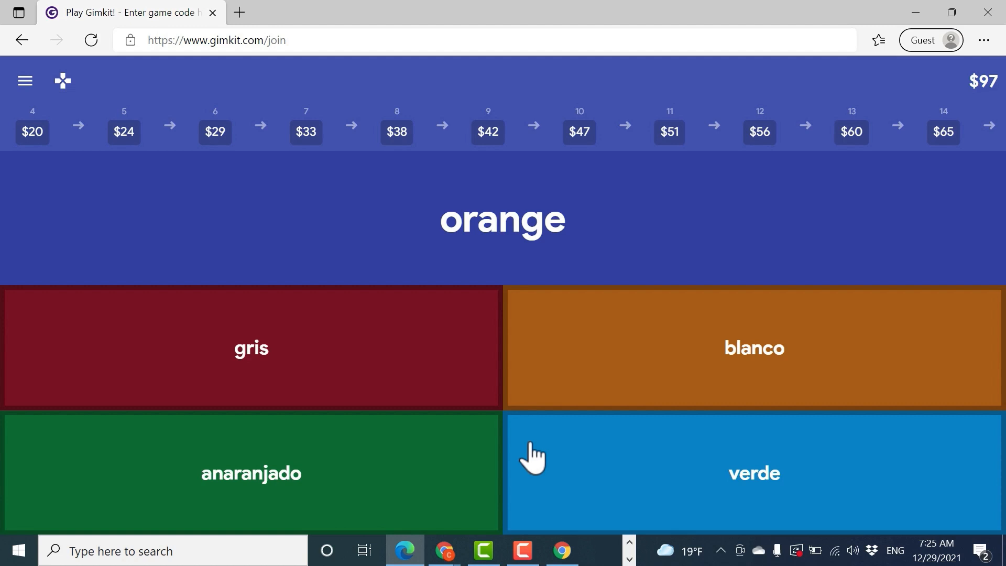
pyautogui.click(445, 549)
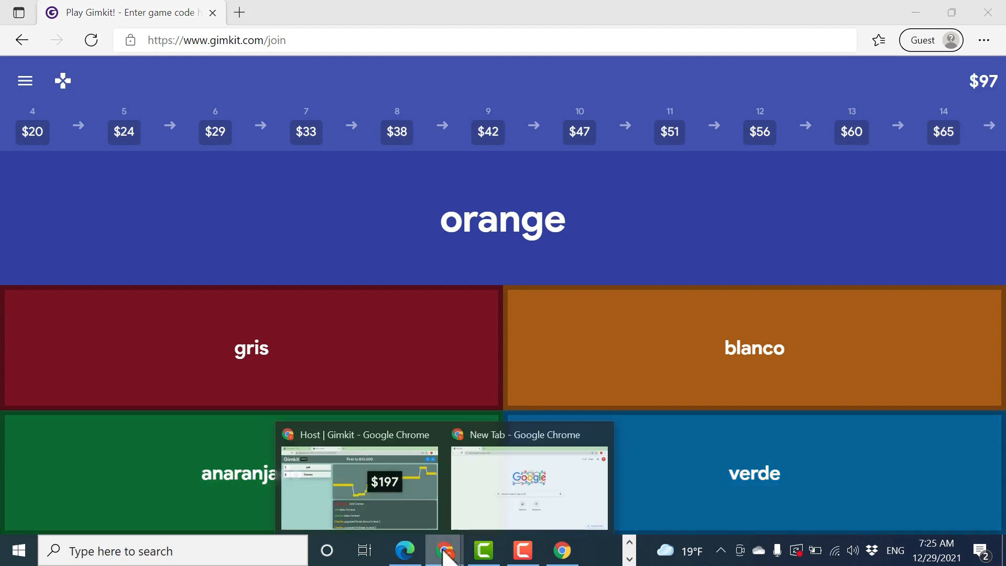
pyautogui.click(426, 517)
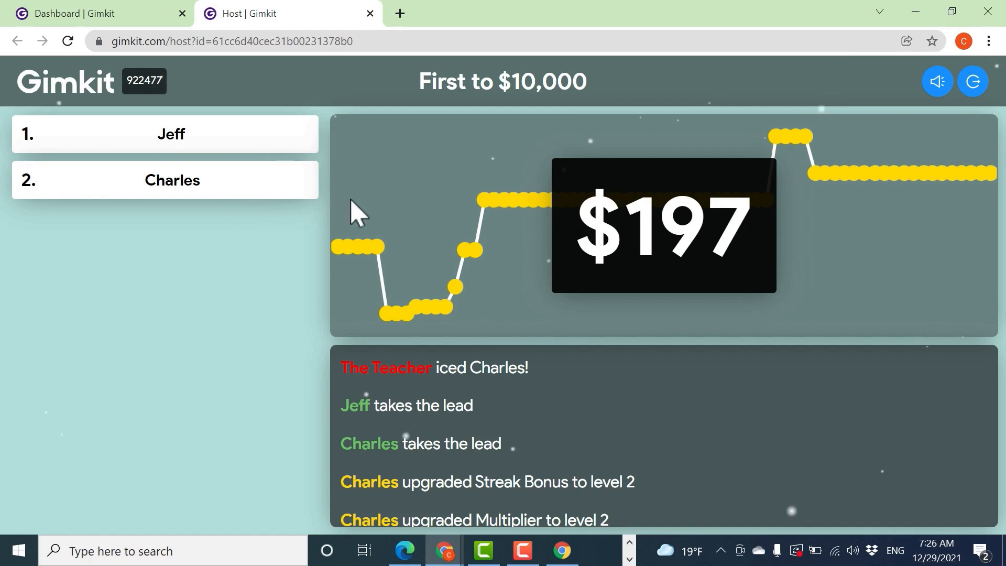
# - Toggle the host's game music and end the live game
pyautogui.click(937, 83)
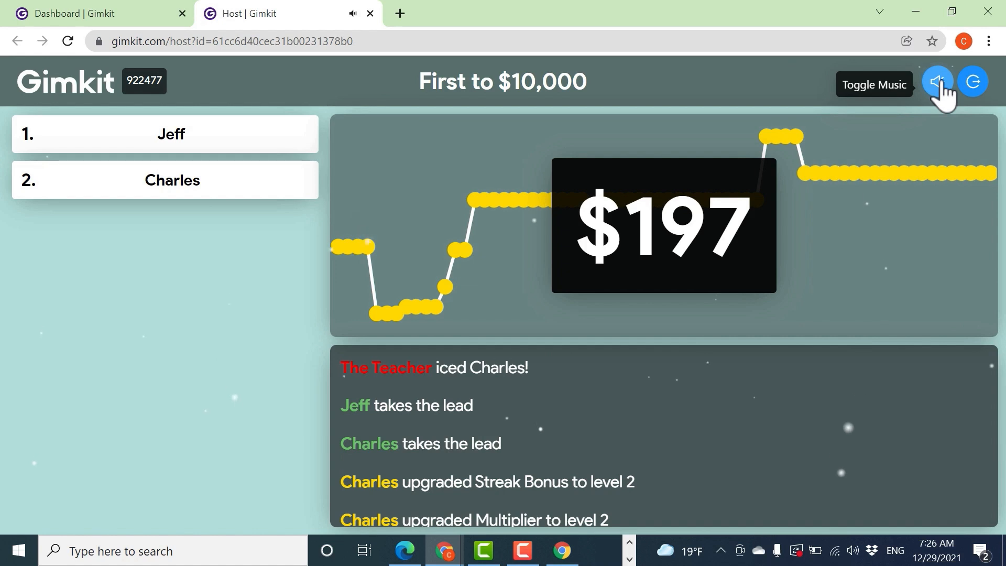
pyautogui.click(974, 82)
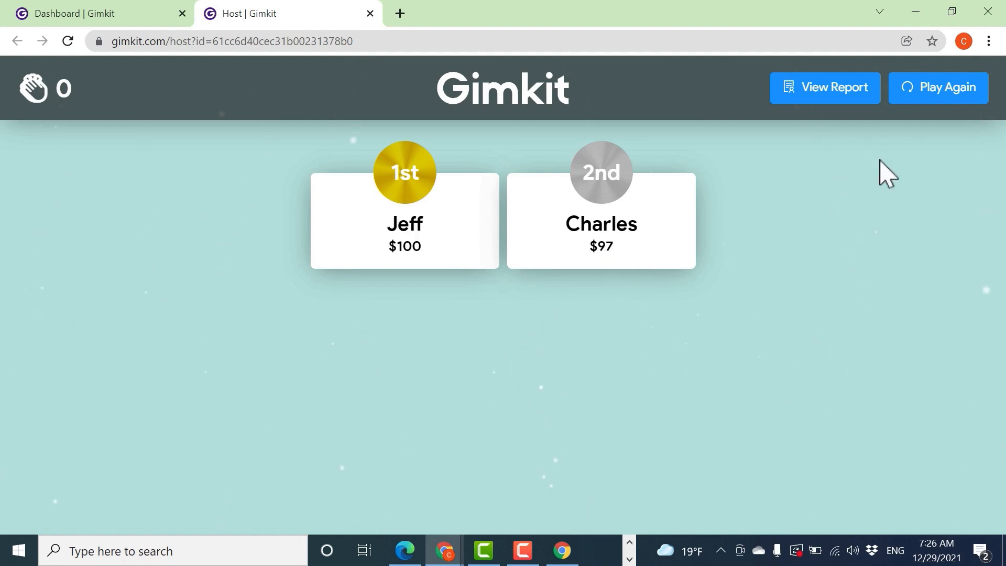
# - Open the Spanish Colors game report and review its Student Overview, General Overview and Question Breakdown
pyautogui.click(830, 90)
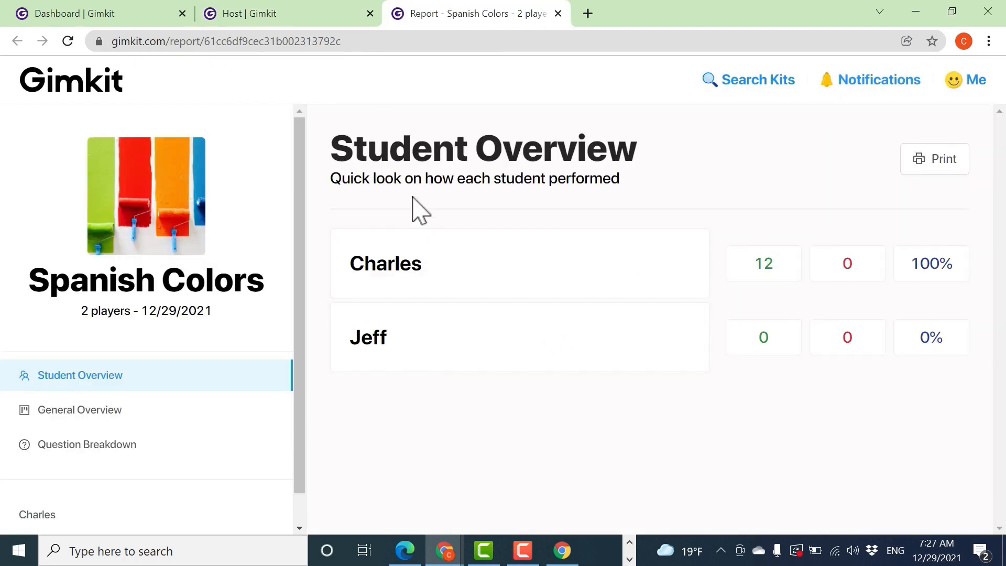
pyautogui.click(83, 412)
pyautogui.scroll(-3, 550, 377)
pyautogui.scroll(3, 550, 388)
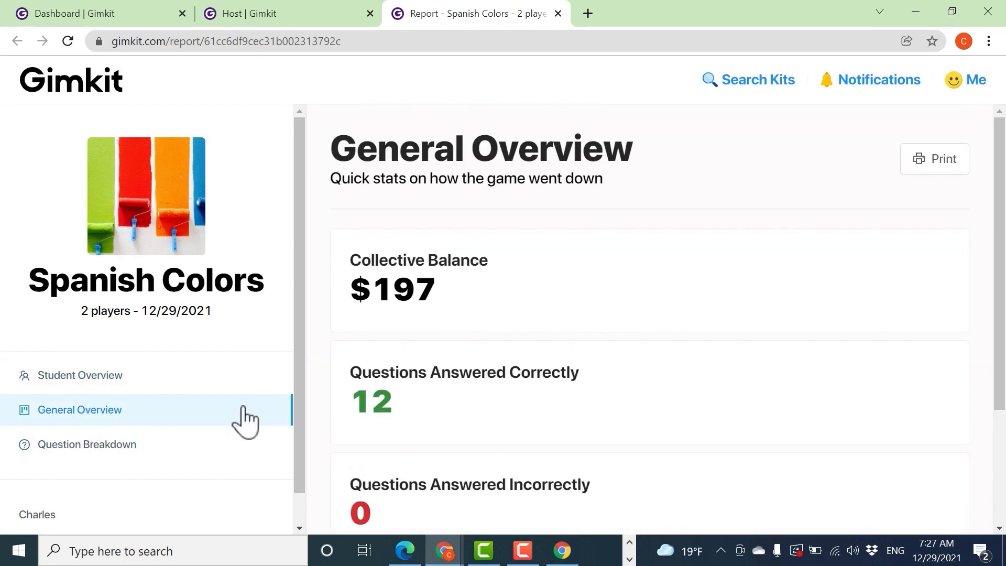
pyautogui.click(125, 445)
pyautogui.scroll(-3, 584, 411)
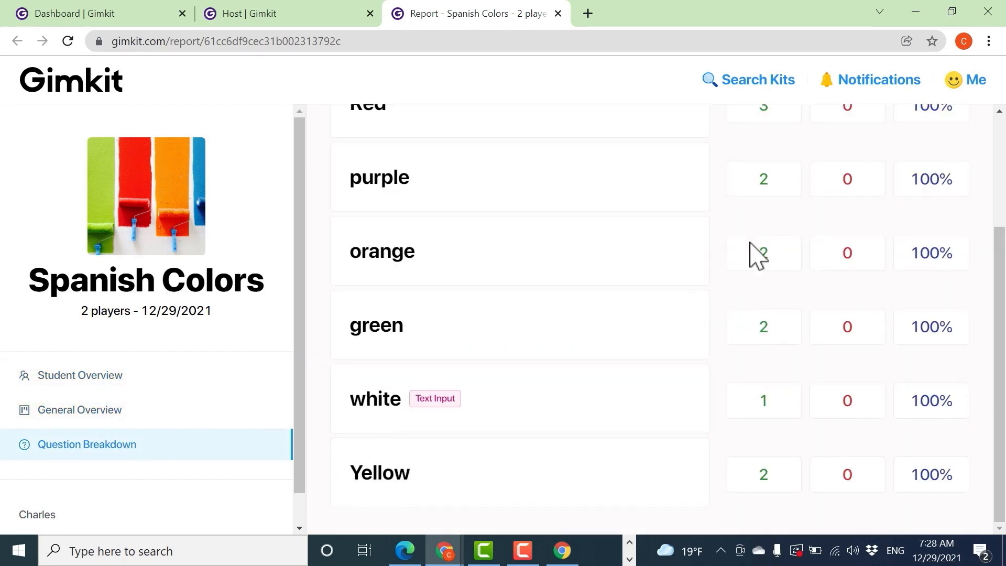
pyautogui.scroll(3, 791, 325)
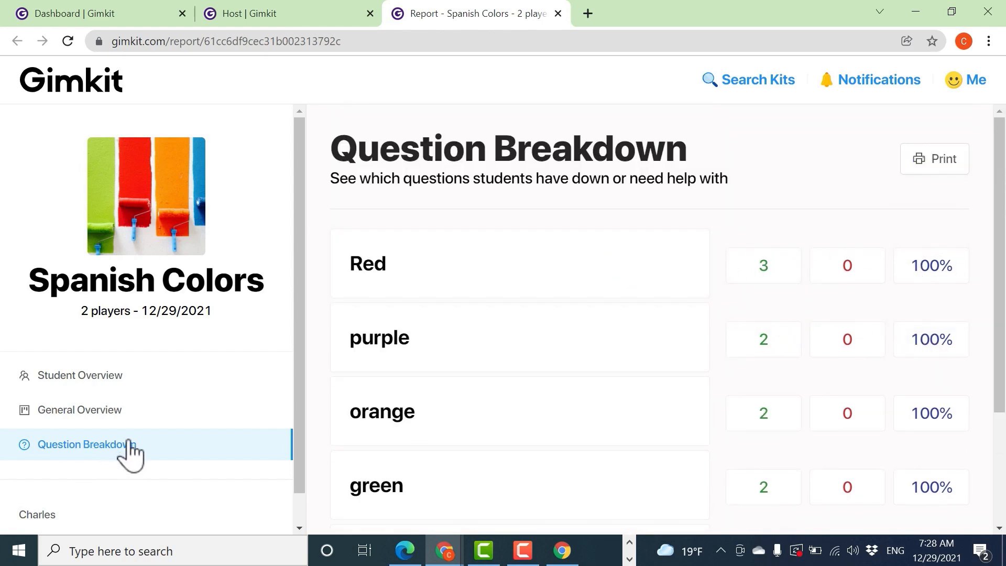
pyautogui.click(103, 388)
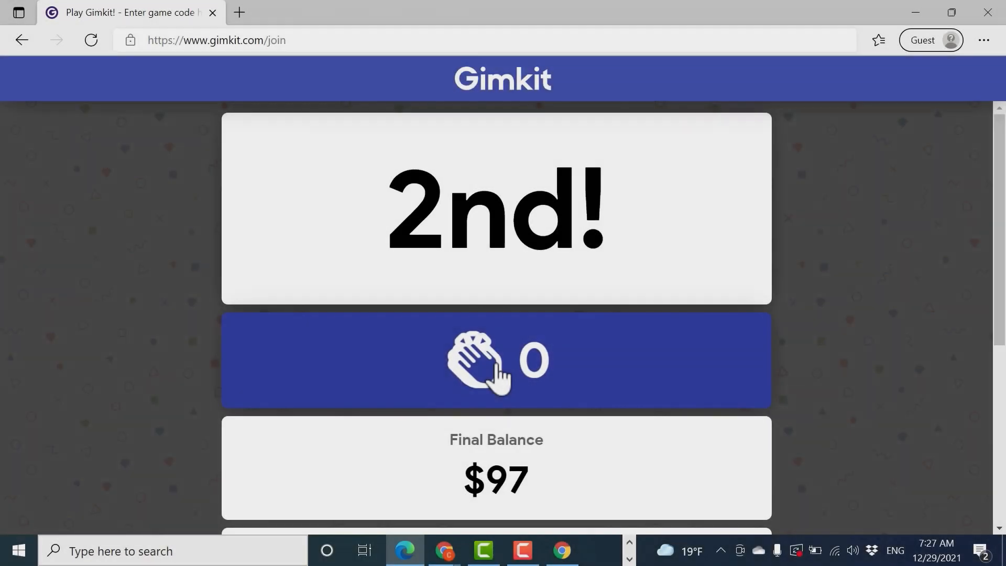
# - Clap three times on the student's results page in Edge and review the final balance, answer statistics and rankings
pyautogui.click(496, 367)
pyautogui.click(496, 367)
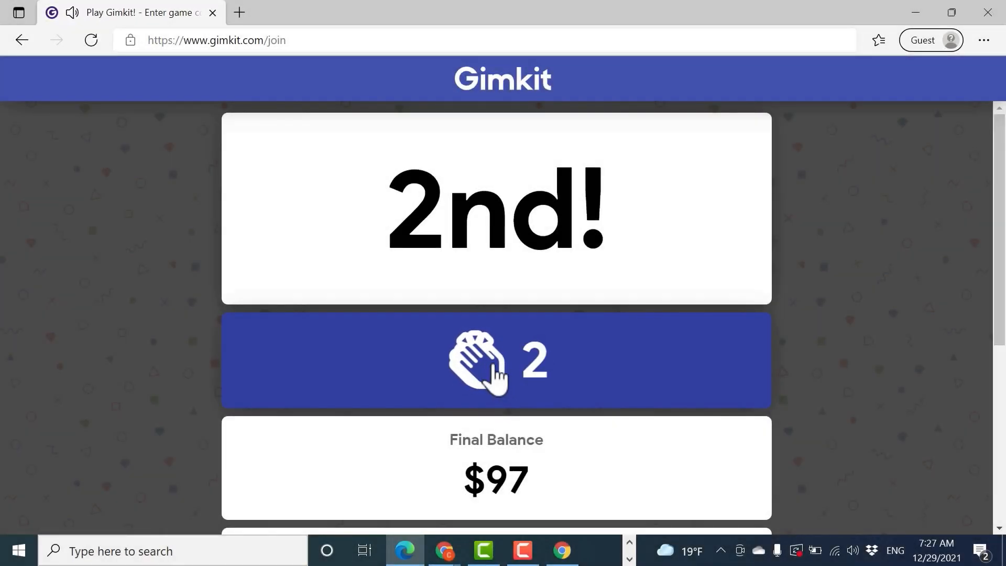
pyautogui.click(496, 367)
pyautogui.scroll(-6, 579, 408)
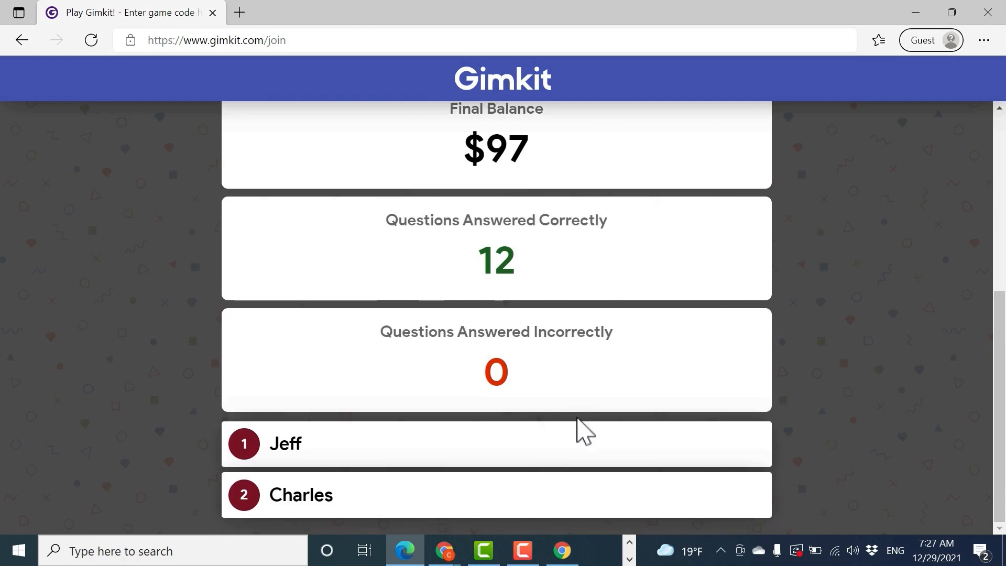
pyautogui.scroll(4, 579, 472)
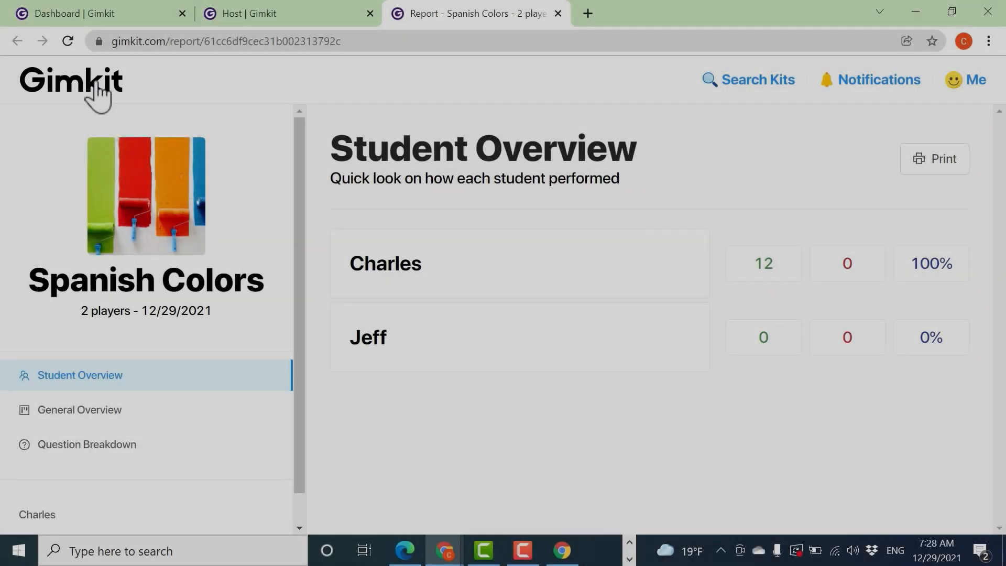
# - Return to the Kits dashboard in Chrome, open live play for Spanish Colors, and browse the Featured game modes
pyautogui.click(97, 91)
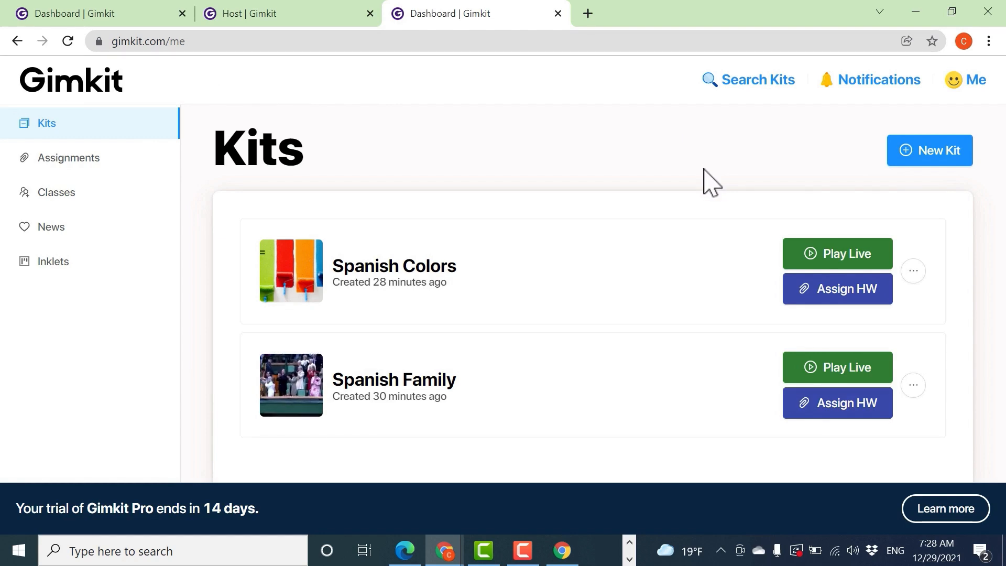
pyautogui.click(848, 254)
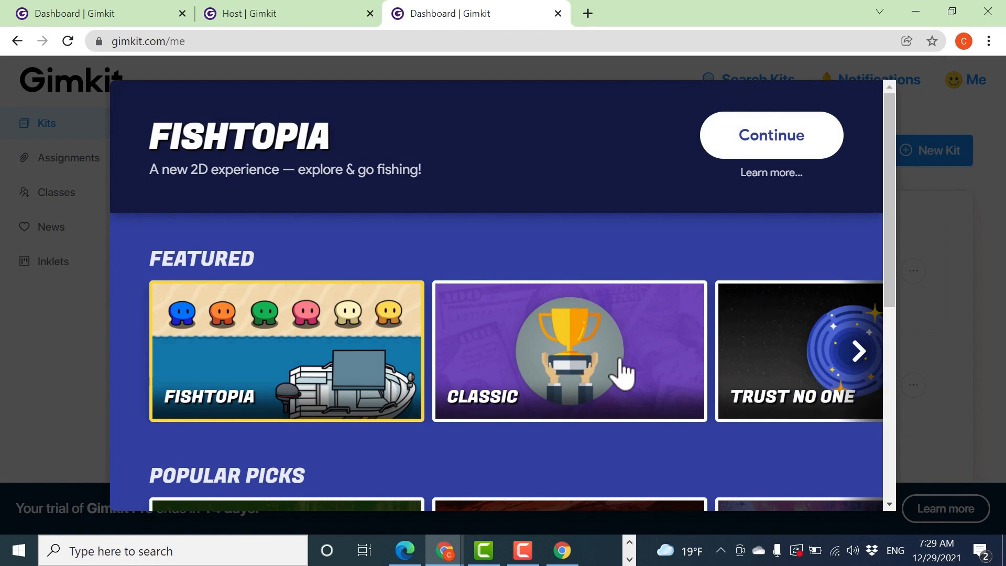
pyautogui.click(863, 361)
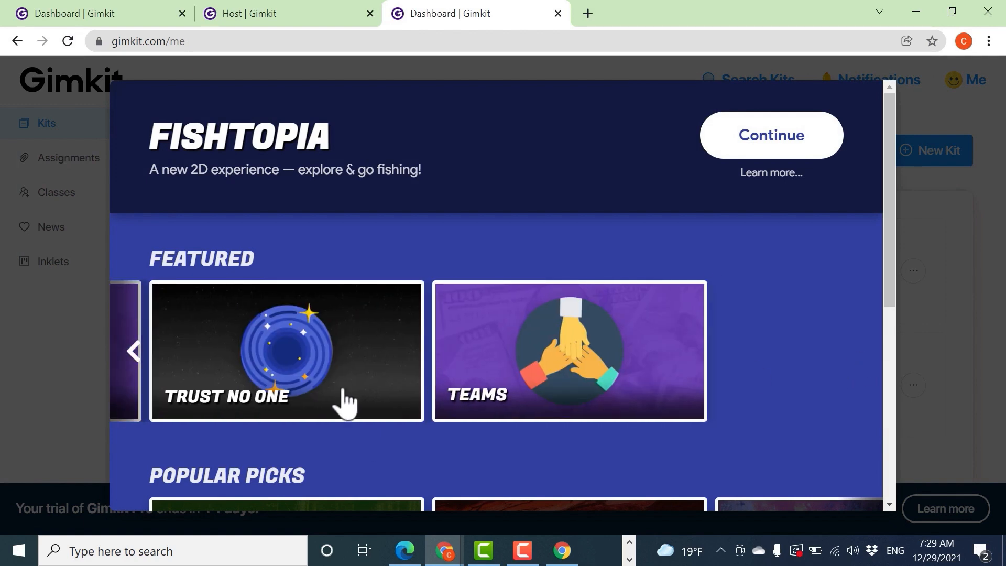
pyautogui.click(135, 352)
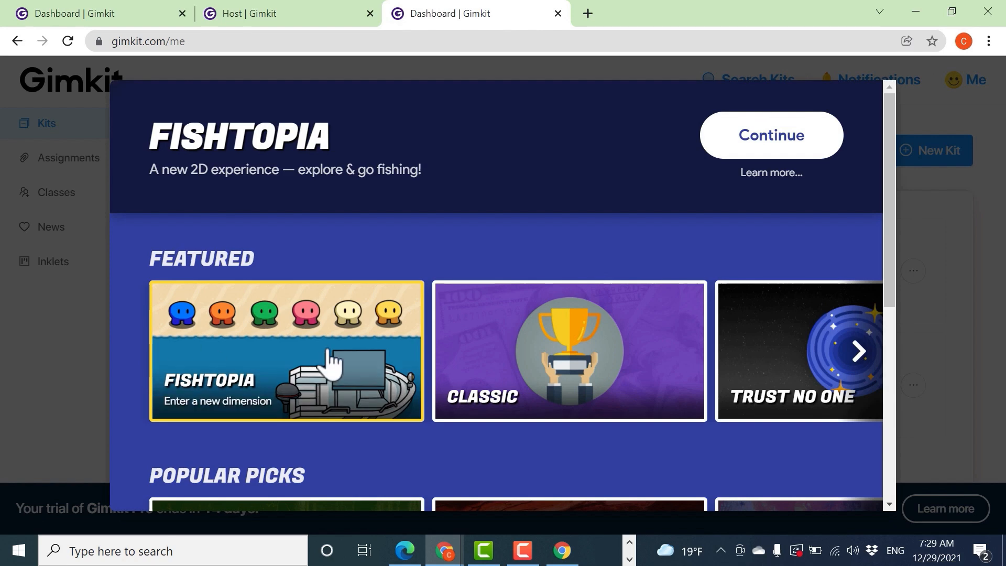
pyautogui.click(863, 367)
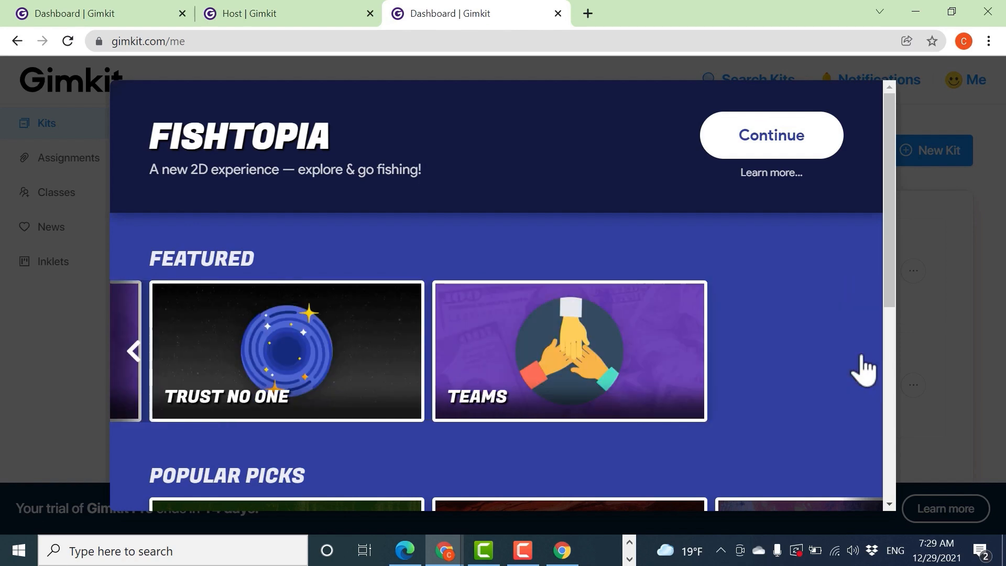
pyautogui.click(135, 355)
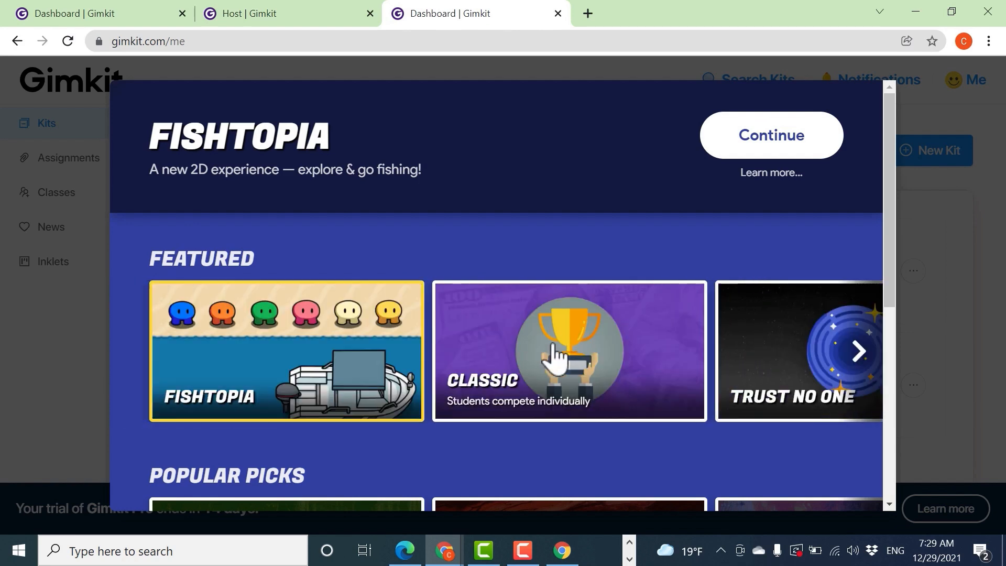
pyautogui.click(859, 364)
pyautogui.click(859, 364)
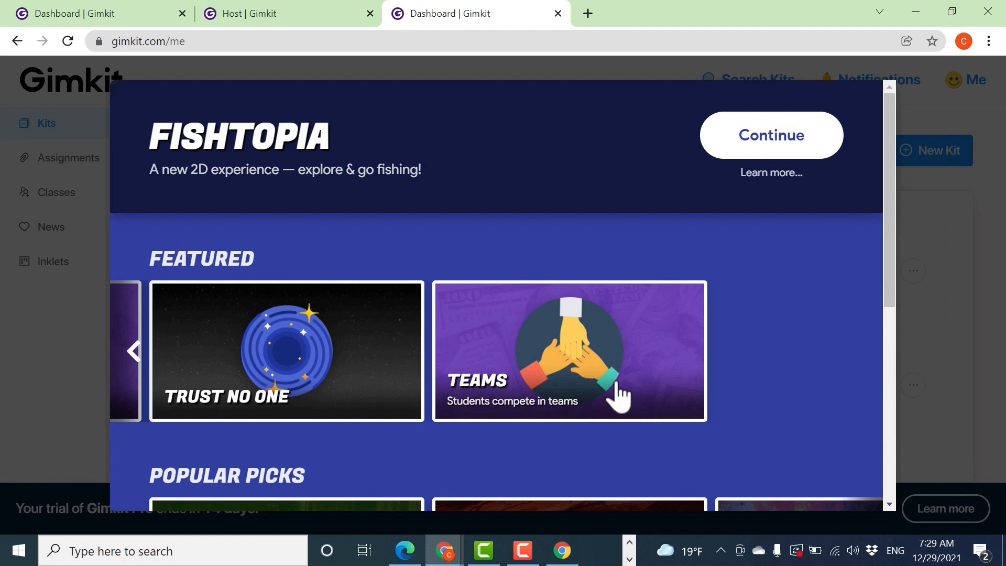
pyautogui.click(134, 362)
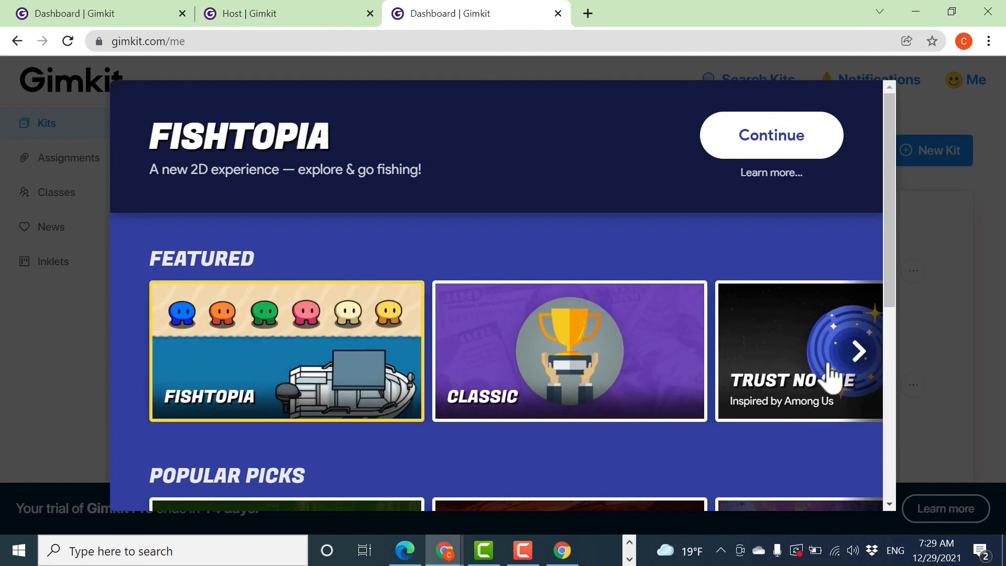
# - Look through the Popular Picks, Classic Twists and Featured game modes and close the mode selection
pyautogui.scroll(-6, 734, 366)
pyautogui.scroll(3, 734, 373)
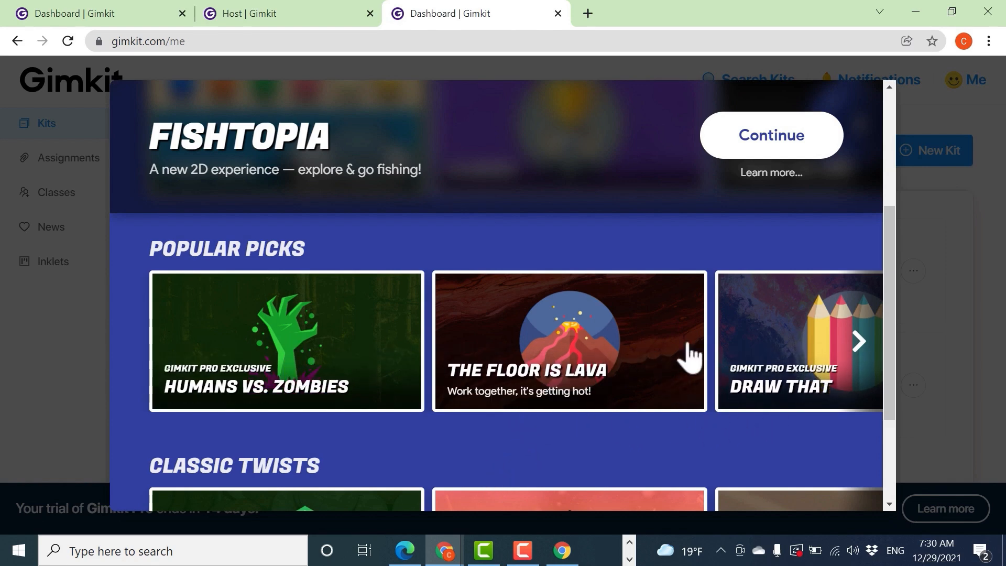
pyautogui.scroll(-1, 578, 403)
pyautogui.scroll(-3, 576, 408)
pyautogui.scroll(3, 602, 390)
pyautogui.scroll(4, 597, 405)
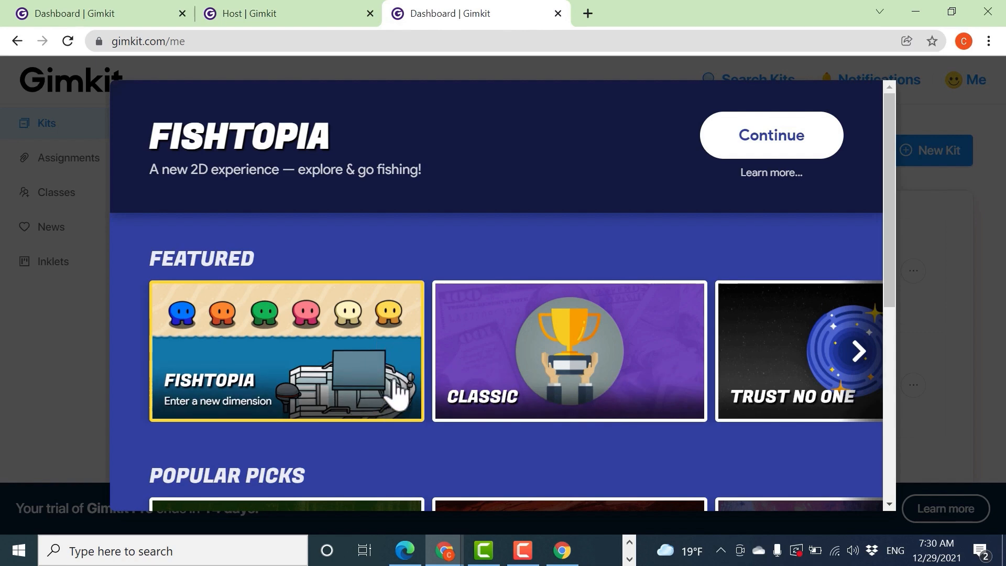
pyautogui.click(855, 358)
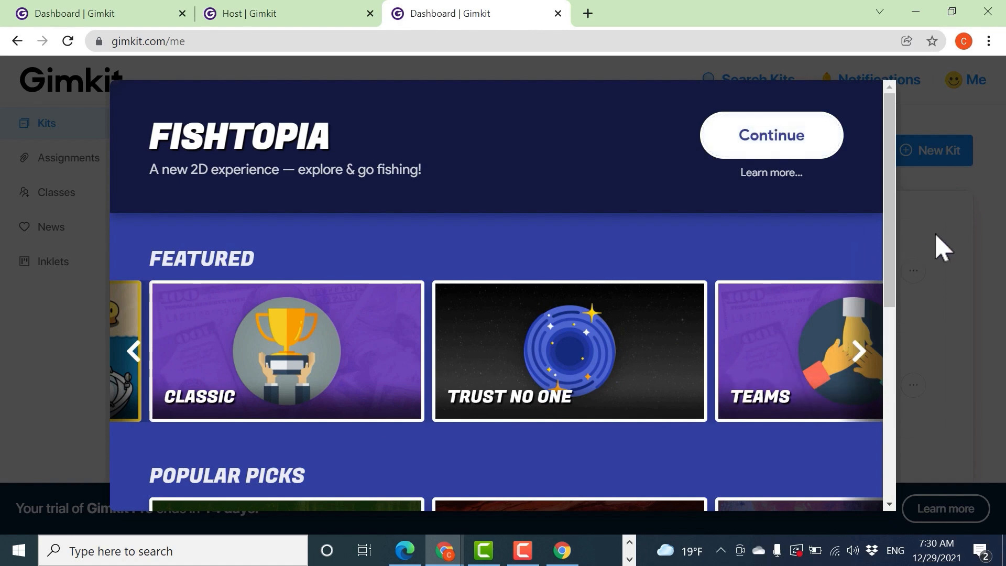
pyautogui.click(939, 246)
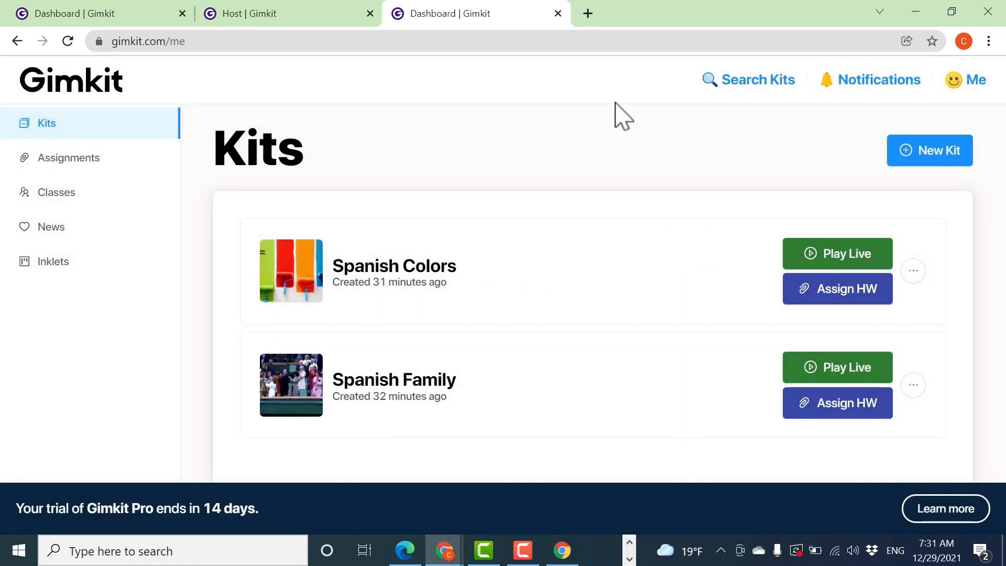
# - Reopen the live game modes for Spanish Colors, close them, and return from Inklets to the Kits list
pyautogui.click(846, 257)
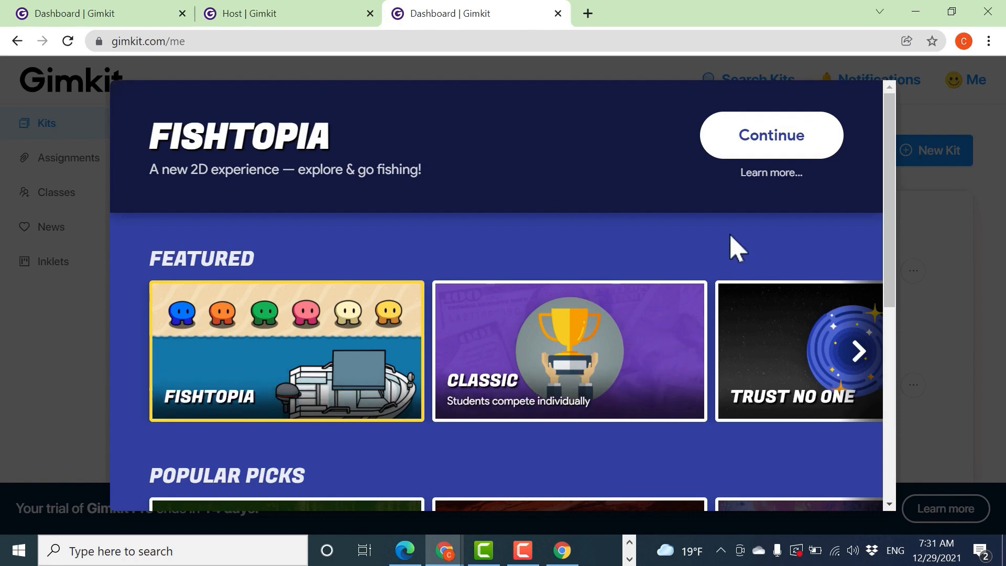
pyautogui.click(924, 108)
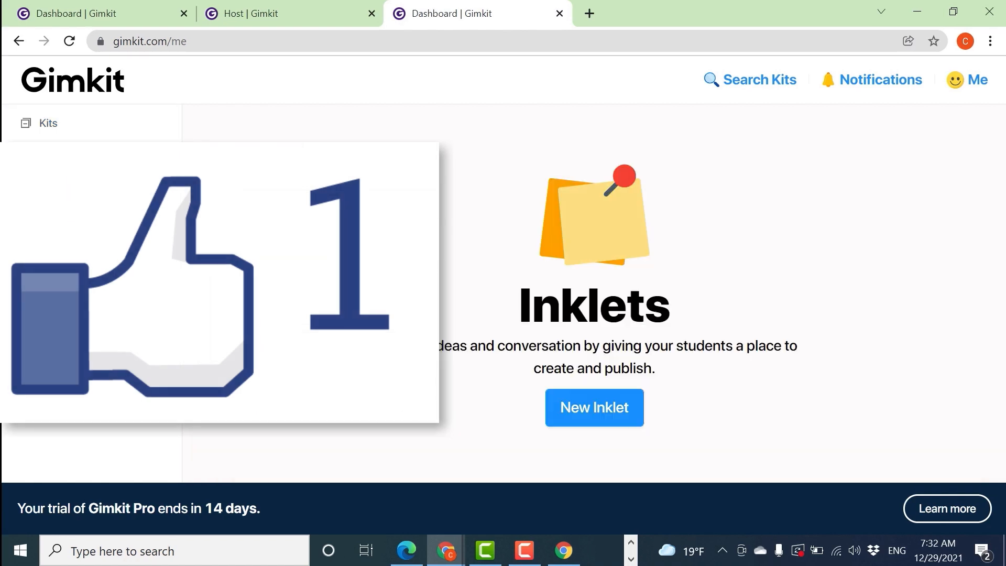
pyautogui.click(49, 126)
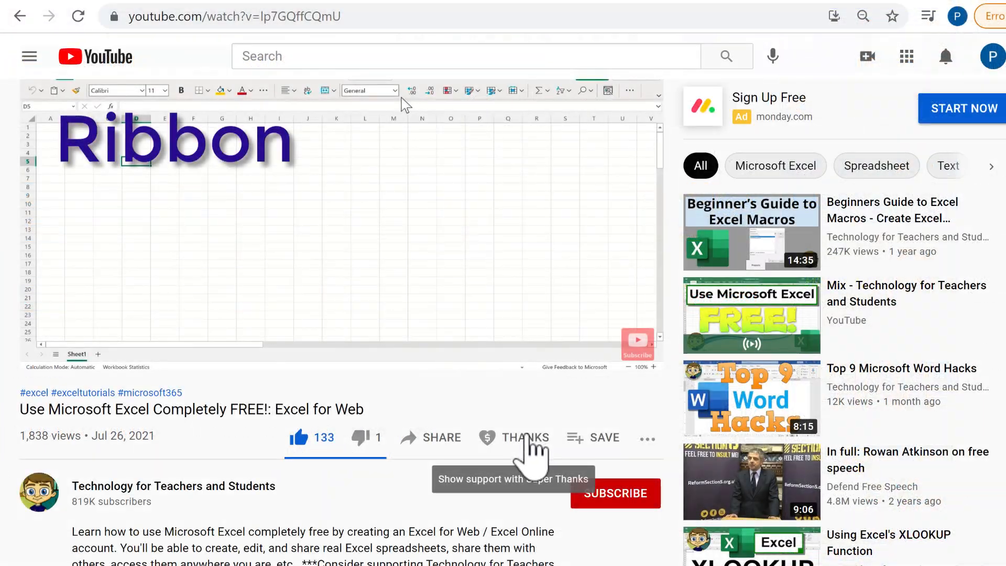
# - Open the Super Thanks options for the Excel for Web video on YouTube
pyautogui.click(533, 438)
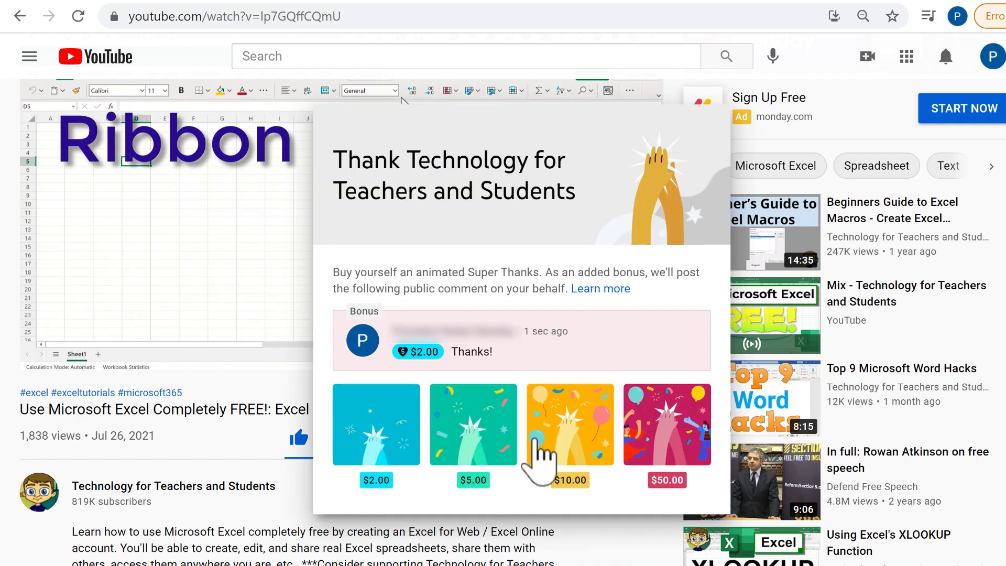